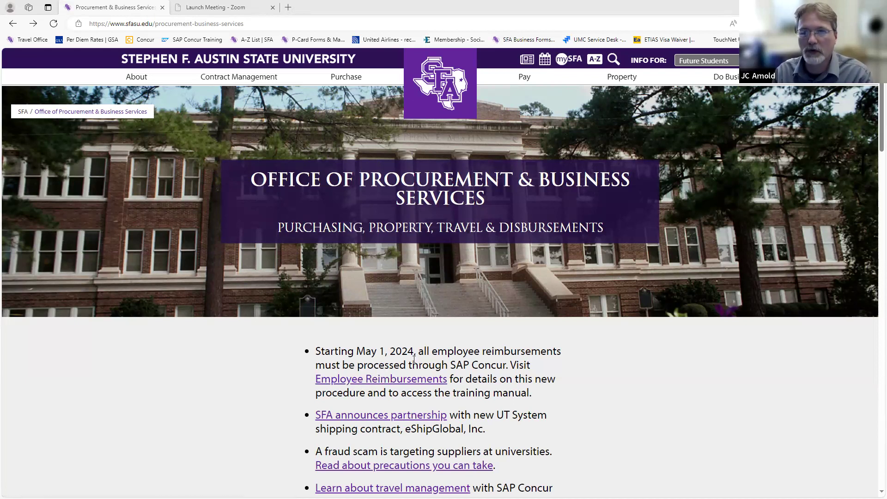
Go to Pay > Purchase Vouchers & Requisitions > Employee Reimbursements and open the General Procurement guides.
{"action": "mouse_move", "coordinate": [523, 81]}
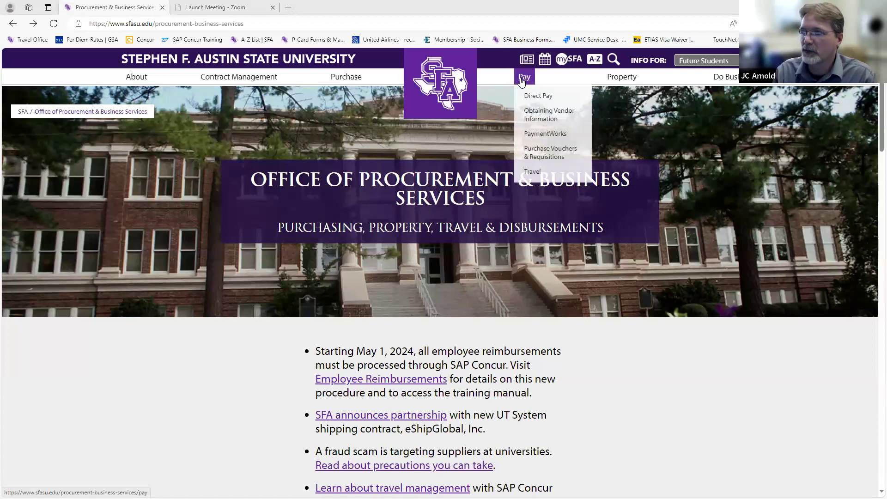
{"action": "left_click", "coordinate": [549, 154]}
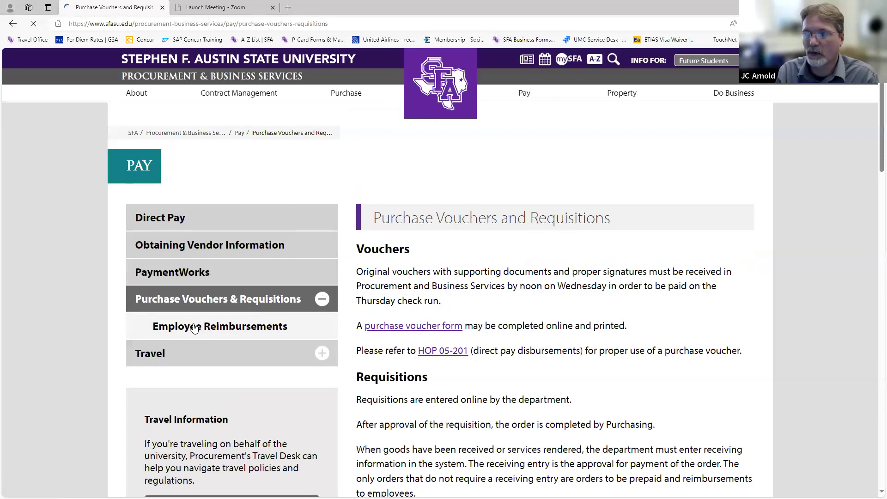
{"action": "left_click", "coordinate": [251, 324]}
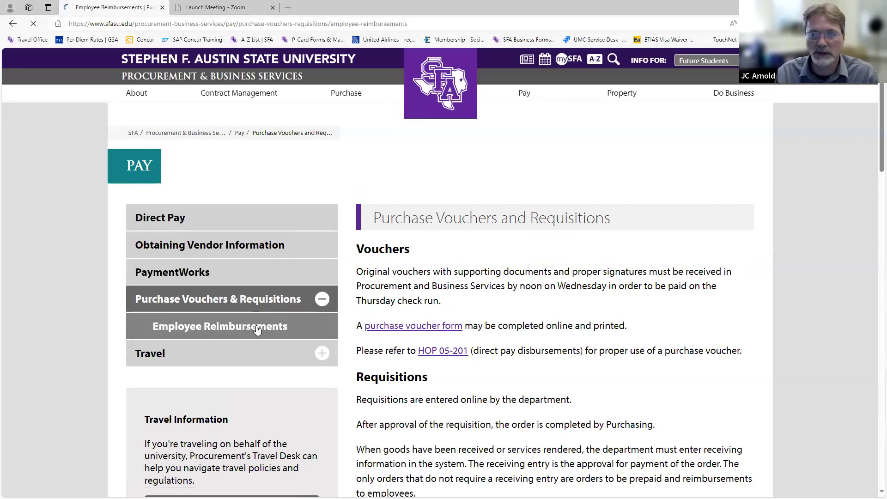
{"action": "scroll", "coordinate": [662, 205], "scroll_direction": "down", "scroll_amount": 3}
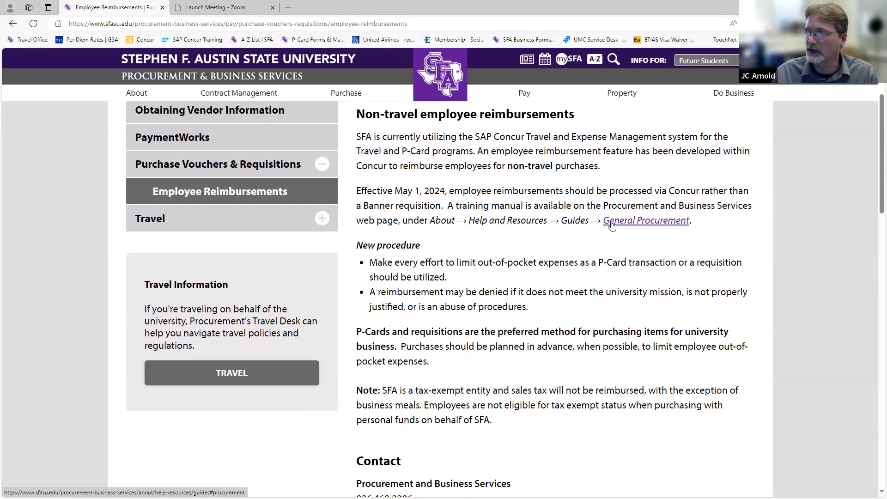
{"action": "left_click", "coordinate": [658, 226]}
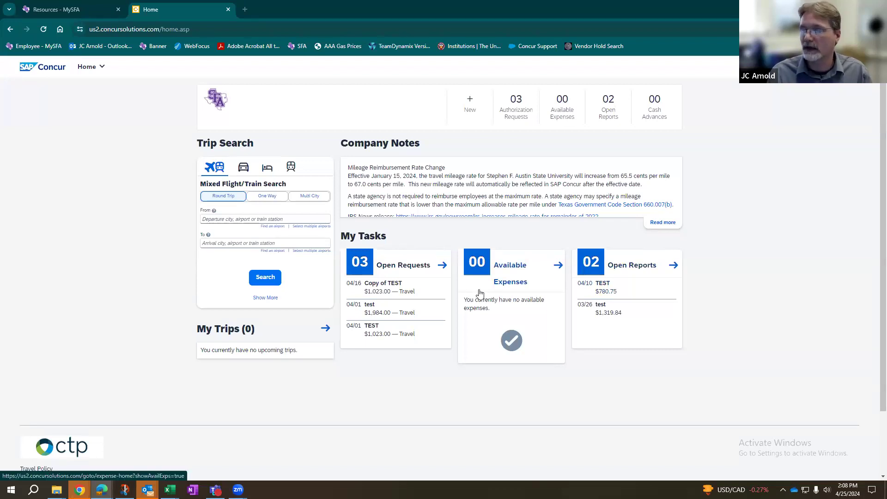
Choose Start a Report from the New tile on the Concur home page.
{"action": "left_click", "coordinate": [102, 69]}
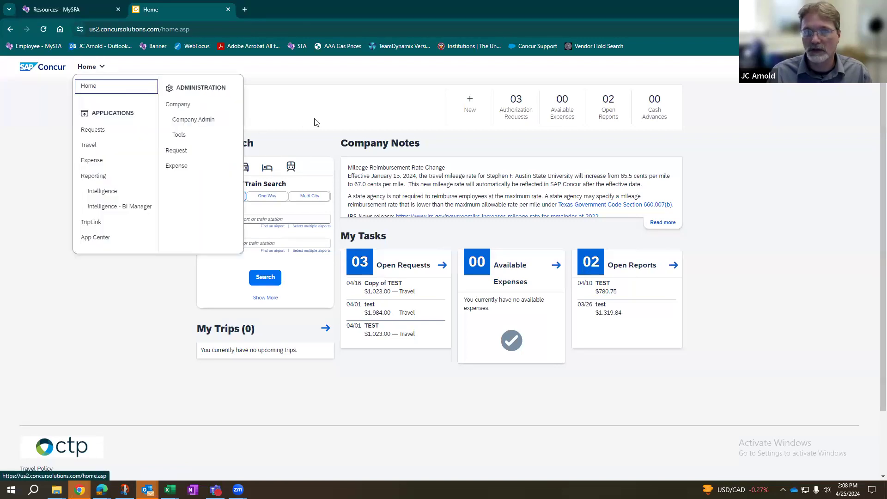
{"action": "mouse_move", "coordinate": [469, 109]}
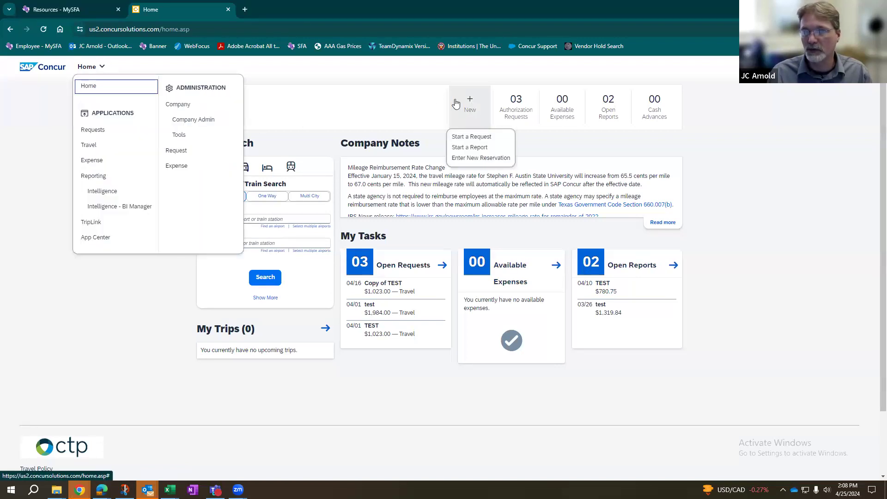
{"action": "key", "text": "Escape"}
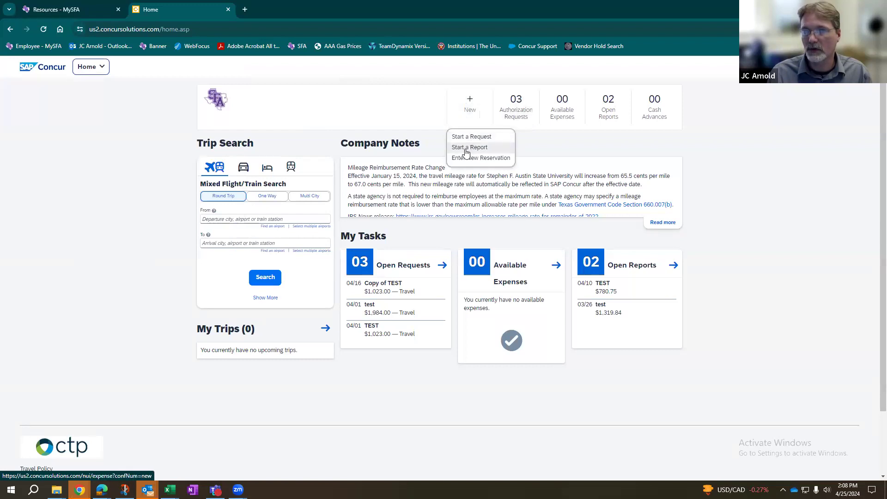
{"action": "left_click", "coordinate": [104, 69]}
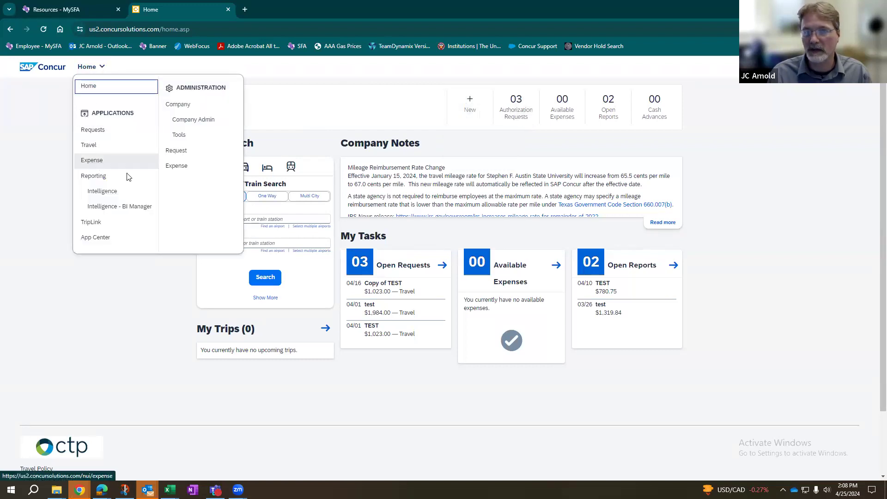
{"action": "key", "text": "Escape"}
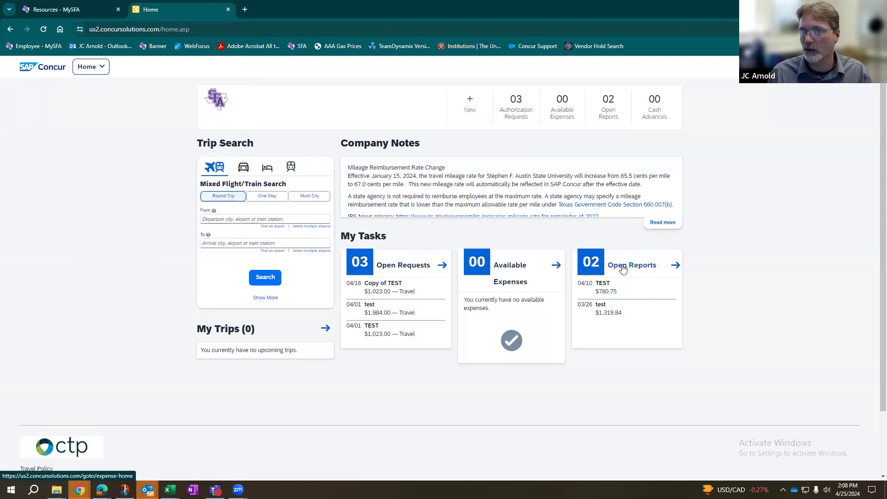
{"action": "left_click", "coordinate": [470, 103]}
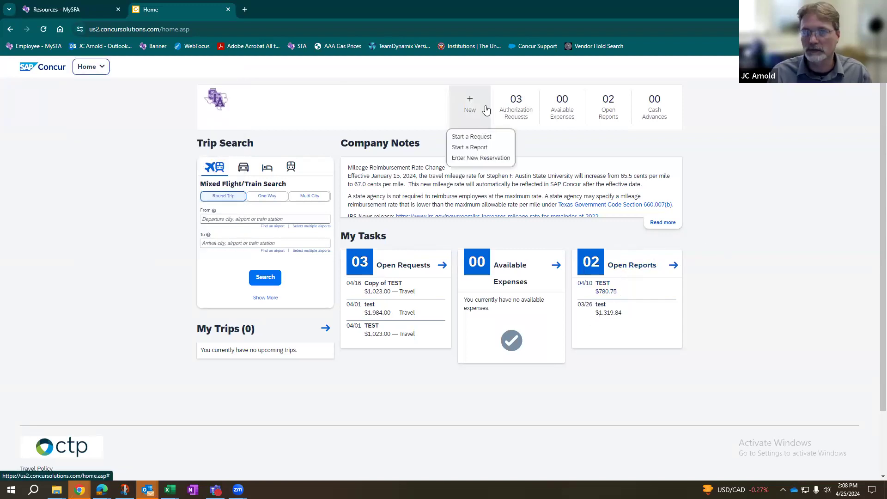
{"action": "left_click", "coordinate": [475, 147]}
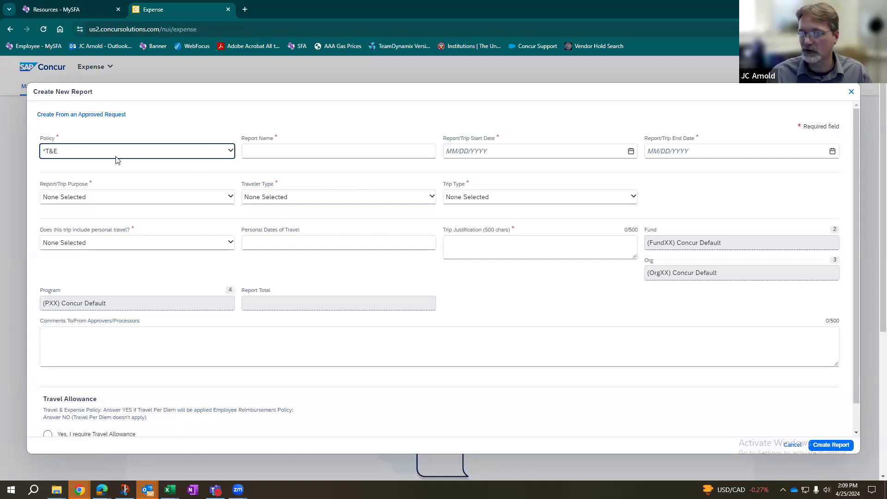
Set the new report's Policy to *Employee Reimbursement.
{"action": "left_click", "coordinate": [230, 151]}
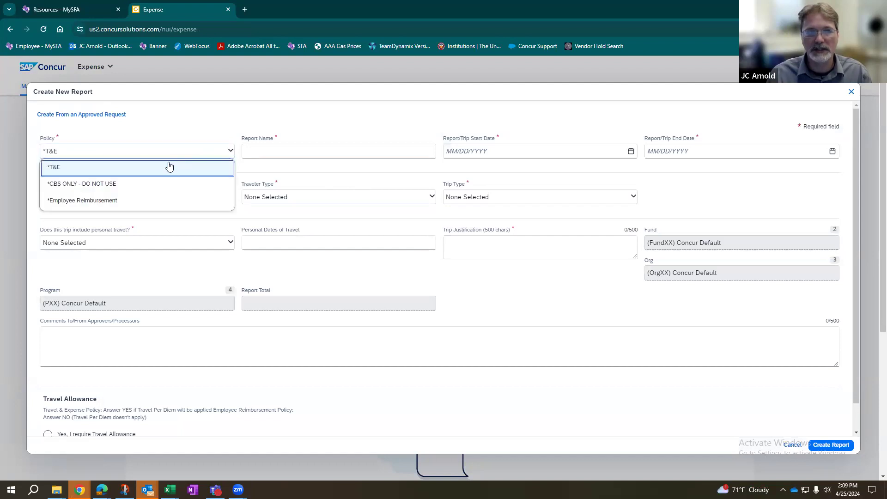
{"action": "left_click", "coordinate": [93, 199]}
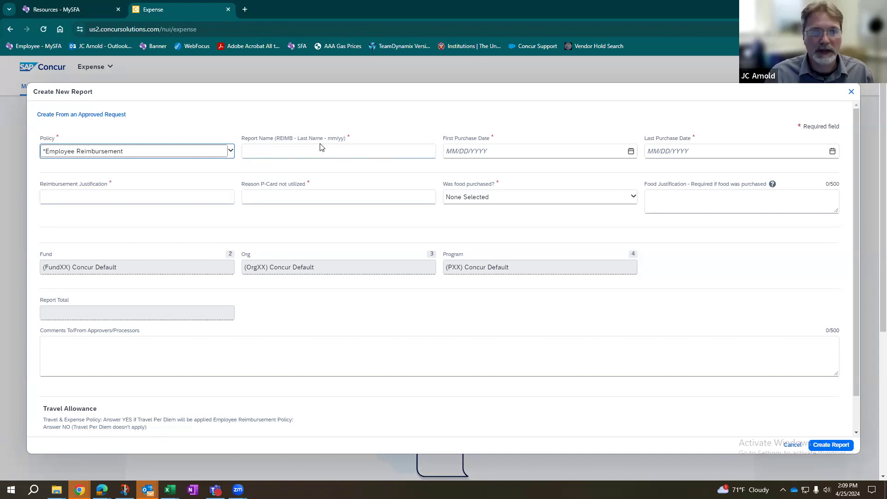
Name the report 'REIMB - <last name> - 04/24' and set both purchase dates to 04/24/2024.
{"action": "key", "text": "Tab"}
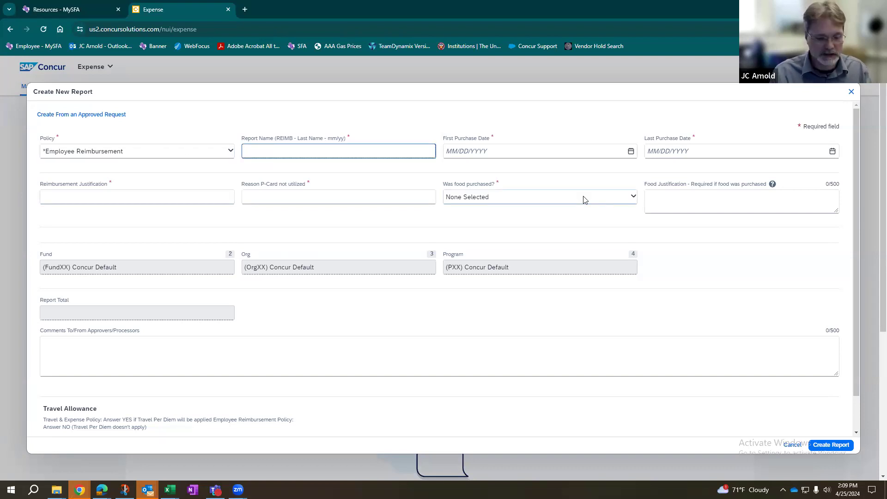
{"action": "type", "text": "REIM"}
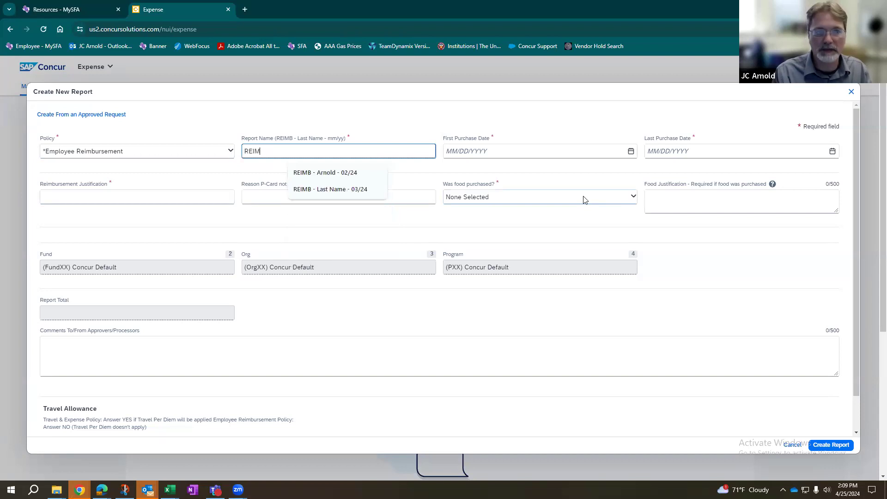
{"action": "type", "text": "B"}
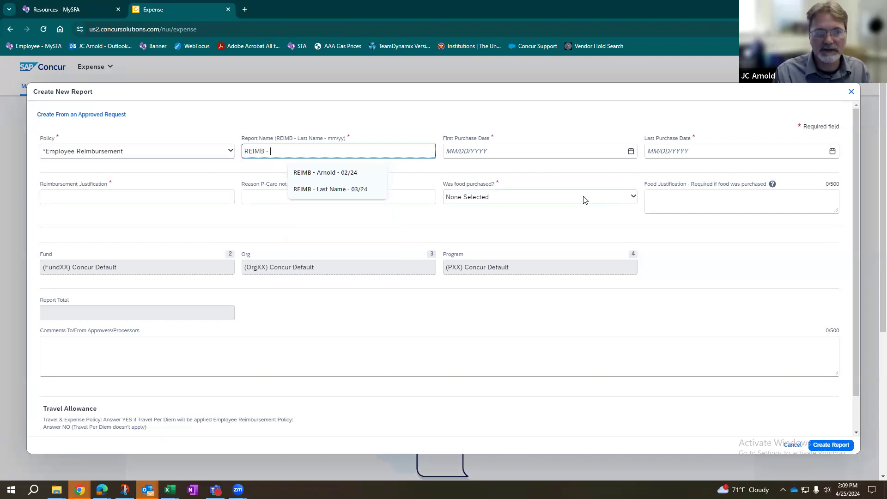
{"action": "type", "text": " - Arnold"}
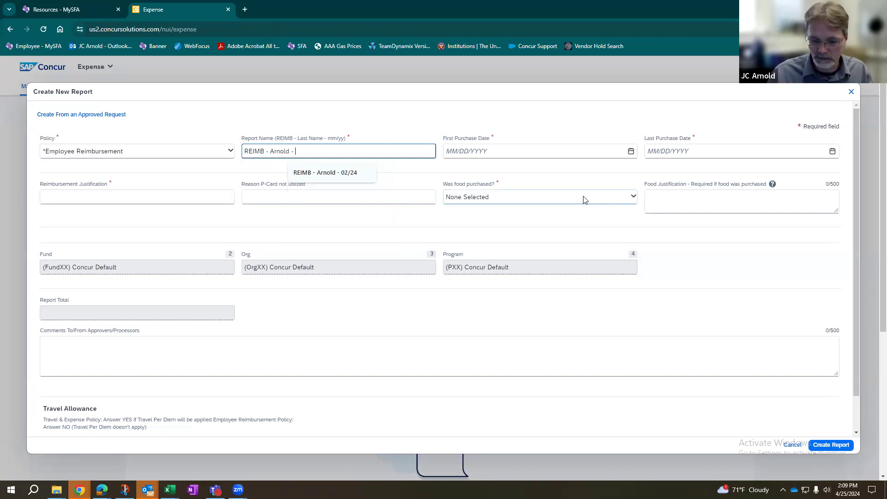
{"action": "type", "text": " - 04/"}
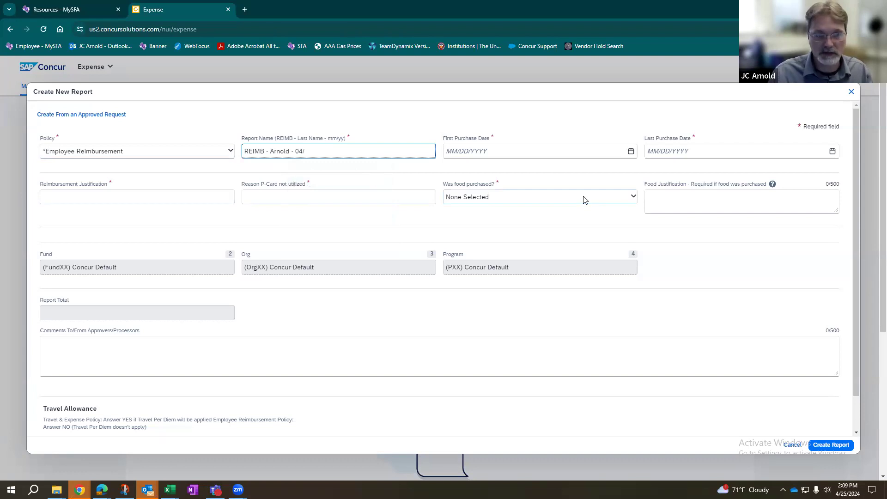
{"action": "type", "text": "24"}
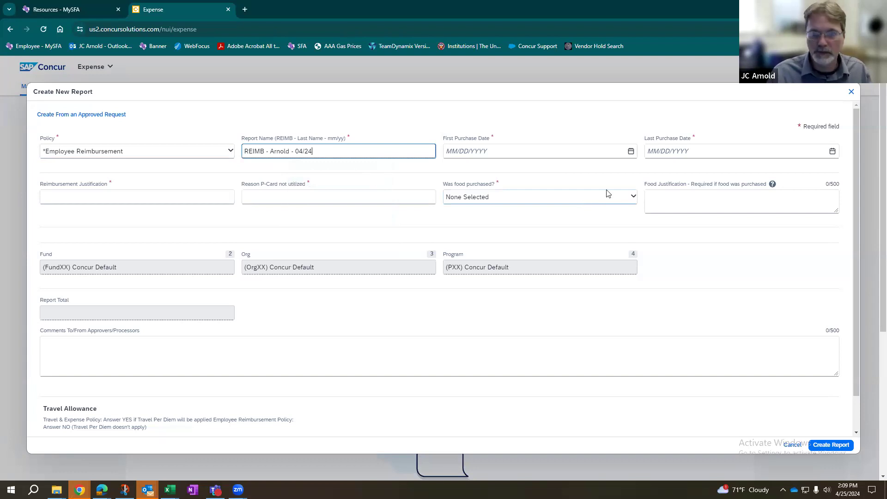
{"action": "key", "text": "Tab"}
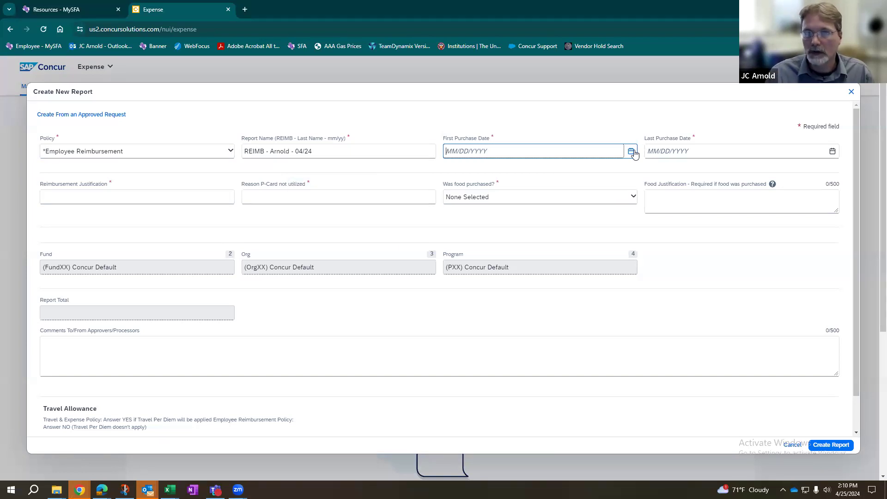
{"action": "left_click", "coordinate": [632, 152]}
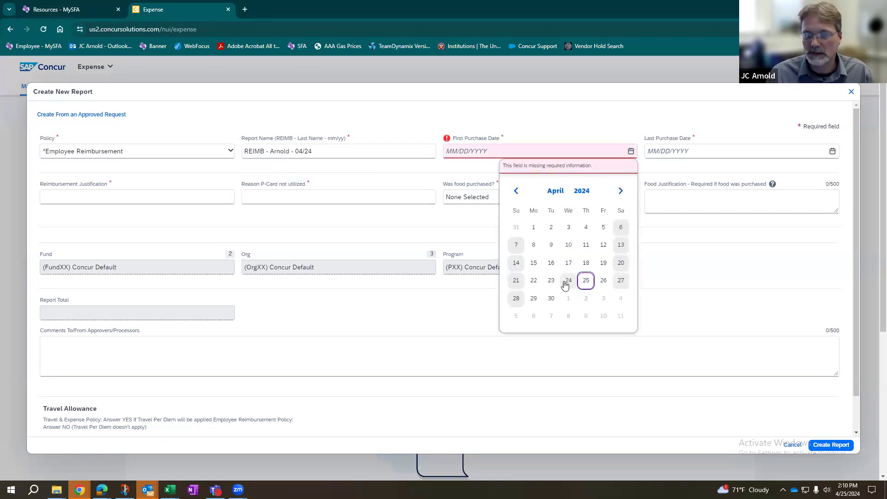
{"action": "left_click", "coordinate": [567, 281]}
{"action": "left_click", "coordinate": [832, 153]}
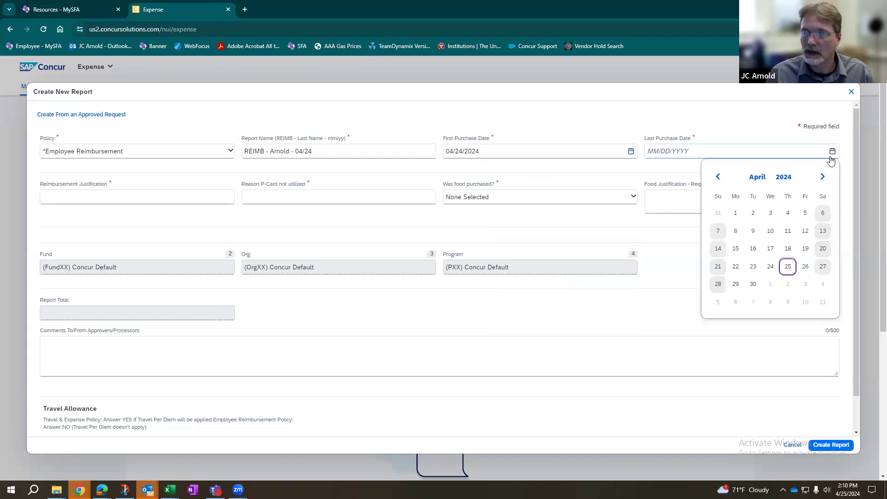
{"action": "left_click", "coordinate": [770, 268]}
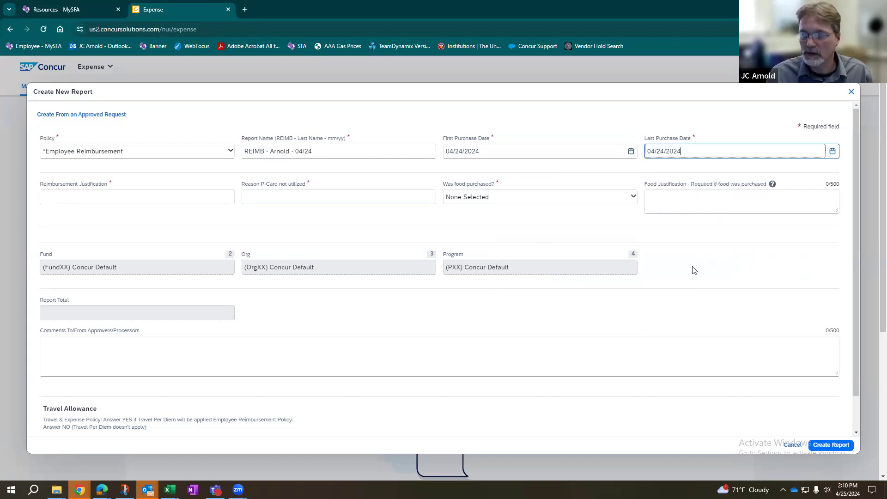
Set Reimbursement Justification to 'supplies' and Reason P-Card not utilized to 'not available'.
{"action": "left_click", "coordinate": [139, 197]}
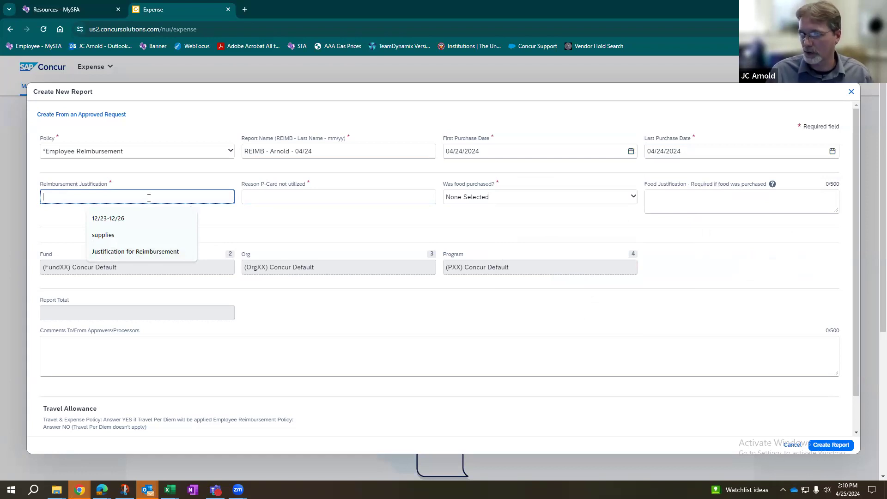
{"action": "left_click", "coordinate": [113, 234]}
{"action": "left_click", "coordinate": [293, 199]}
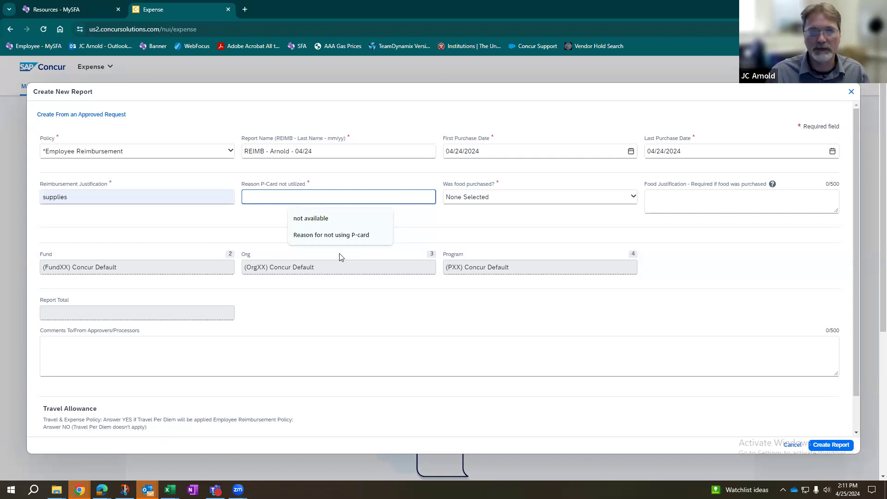
{"action": "left_click", "coordinate": [317, 236]}
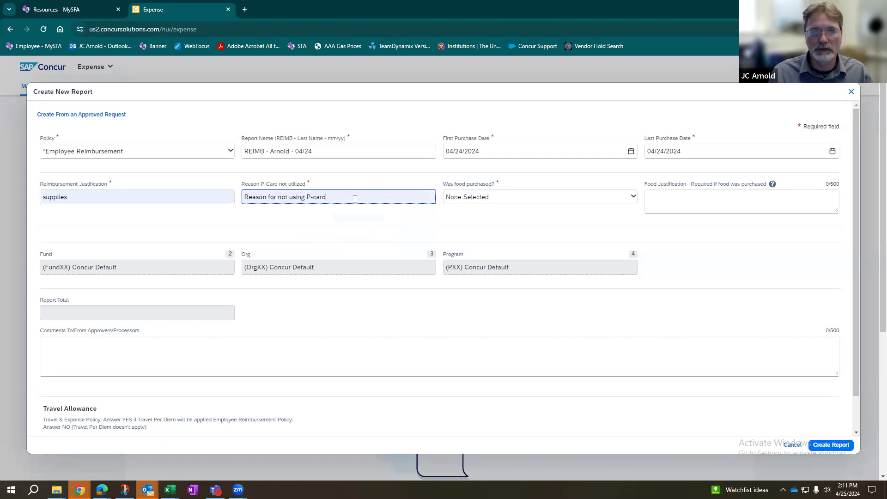
{"action": "key", "text": "BackSpace"}
{"action": "key", "text": "BackSpace"}
{"action": "key", "text": "BackSpace"}
{"action": "key", "text": "BackSpace"}
{"action": "key", "text": "BackSpace"}
{"action": "key", "text": "BackSpace"}
{"action": "key", "text": "BackSpace"}
{"action": "key", "text": "BackSpace"}
{"action": "key", "text": "BackSpace"}
{"action": "key", "text": "BackSpace"}
{"action": "key", "text": "BackSpace"}
{"action": "key", "text": "BackSpace"}
{"action": "key", "text": "BackSpace"}
{"action": "key", "text": "BackSpace"}
{"action": "key", "text": "BackSpace"}
{"action": "key", "text": "BackSpace"}
{"action": "key", "text": "BackSpace"}
{"action": "key", "text": "BackSpace"}
{"action": "key", "text": "BackSpace"}
{"action": "key", "text": "BackSpace"}
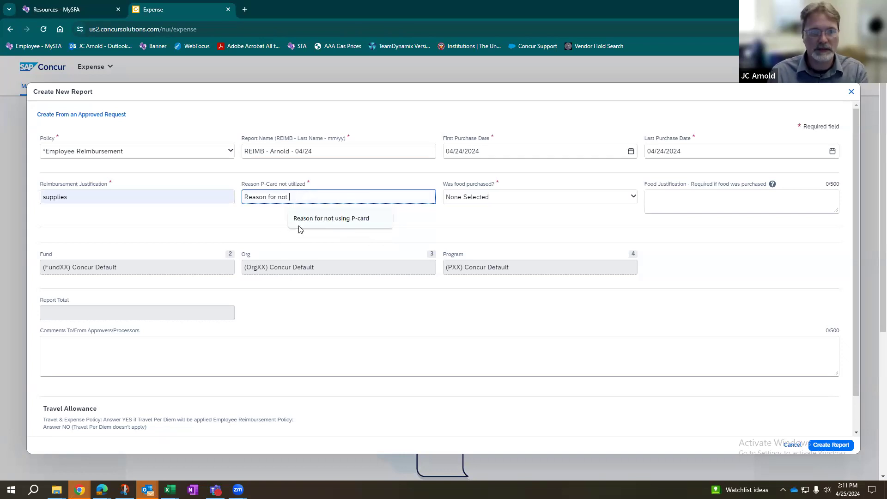
{"action": "key", "text": "BackSpace"}
{"action": "type", "text": "not available"}
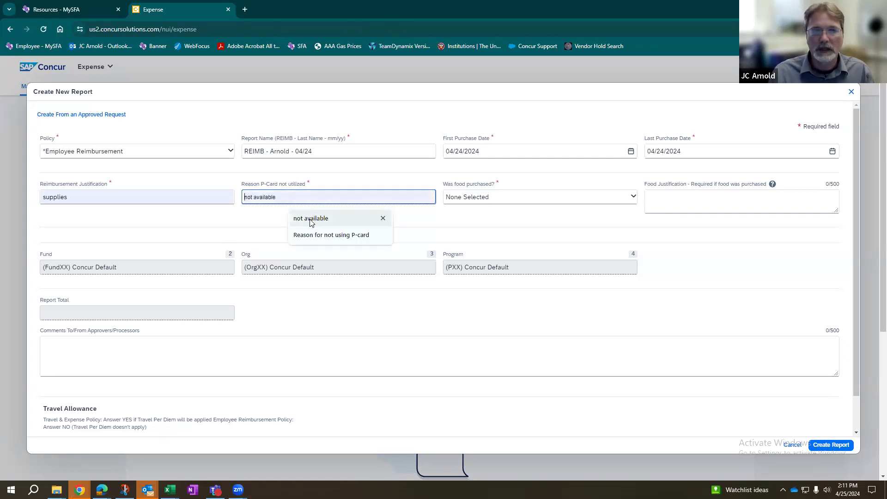
{"action": "left_click", "coordinate": [317, 218]}
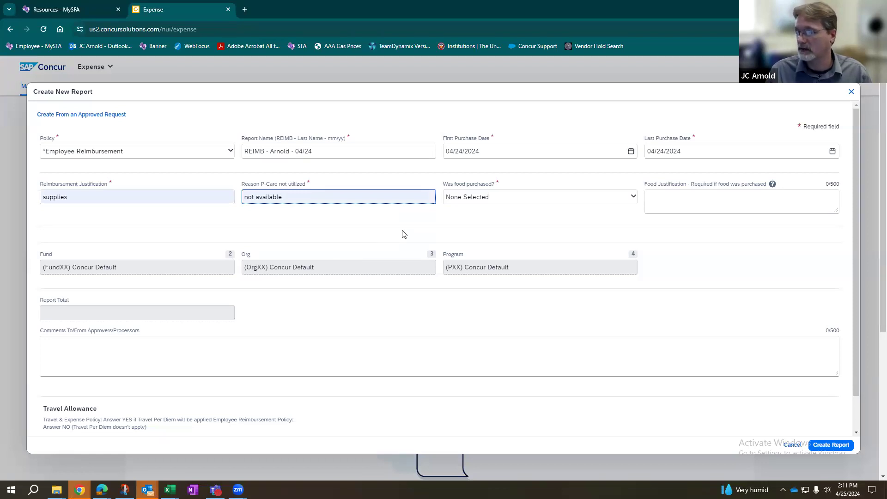
Answer No to 'Was food purchased?' and create the report with these header details.
{"action": "left_click", "coordinate": [548, 204]}
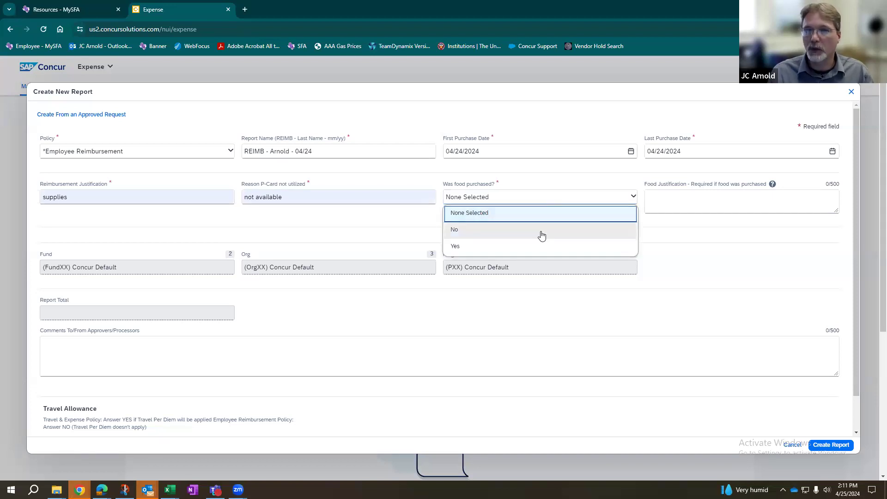
{"action": "left_click", "coordinate": [540, 217]}
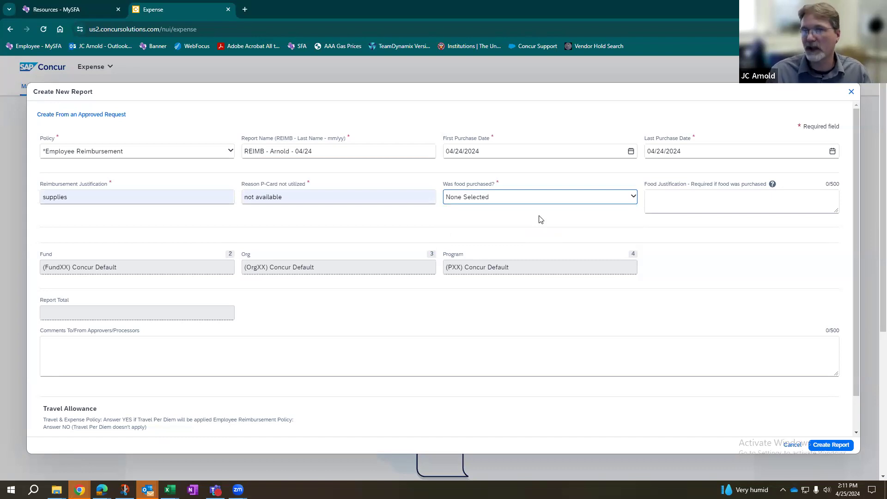
{"action": "left_click", "coordinate": [544, 200]}
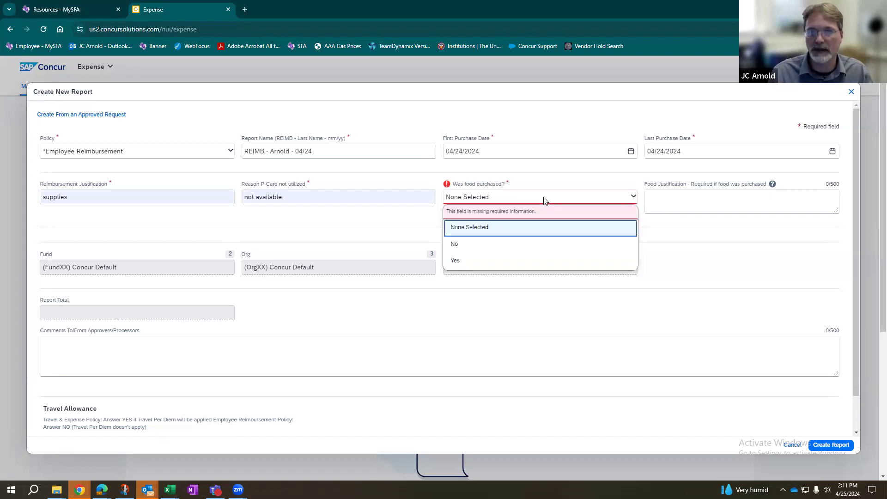
{"action": "left_click", "coordinate": [475, 249]}
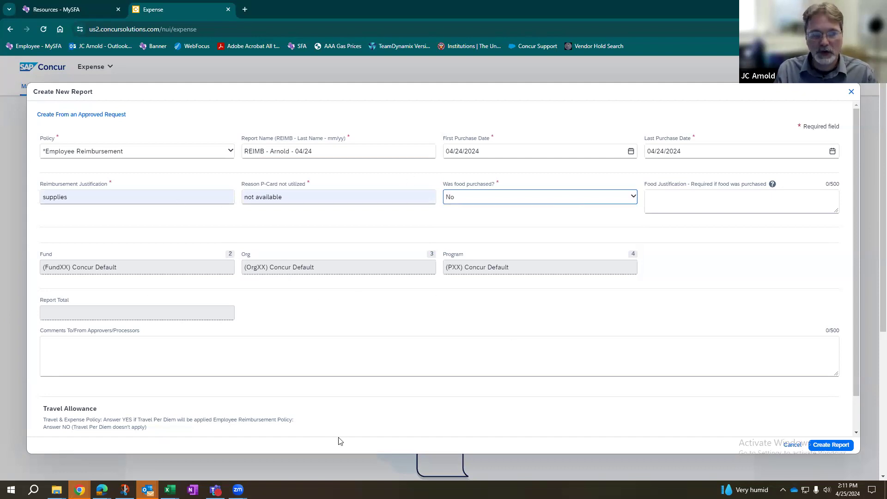
{"action": "scroll", "coordinate": [475, 392], "scroll_direction": "down", "scroll_amount": 2}
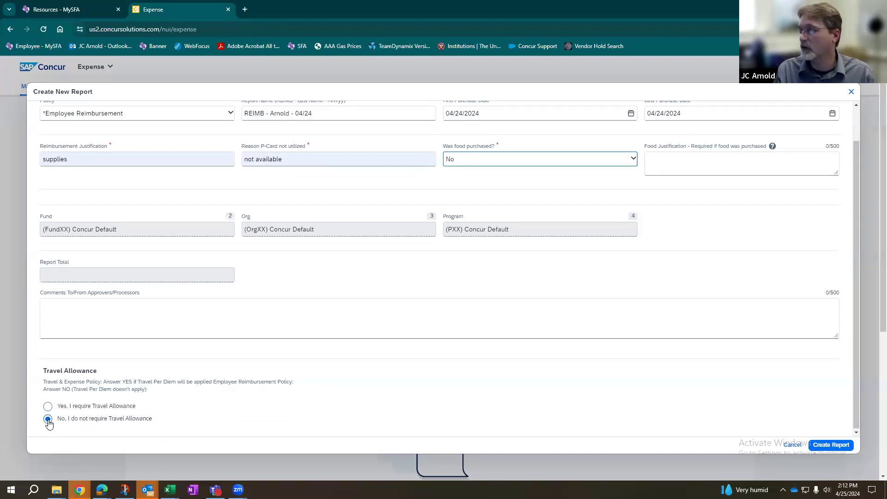
{"action": "scroll", "coordinate": [692, 406], "scroll_direction": "up", "scroll_amount": 2}
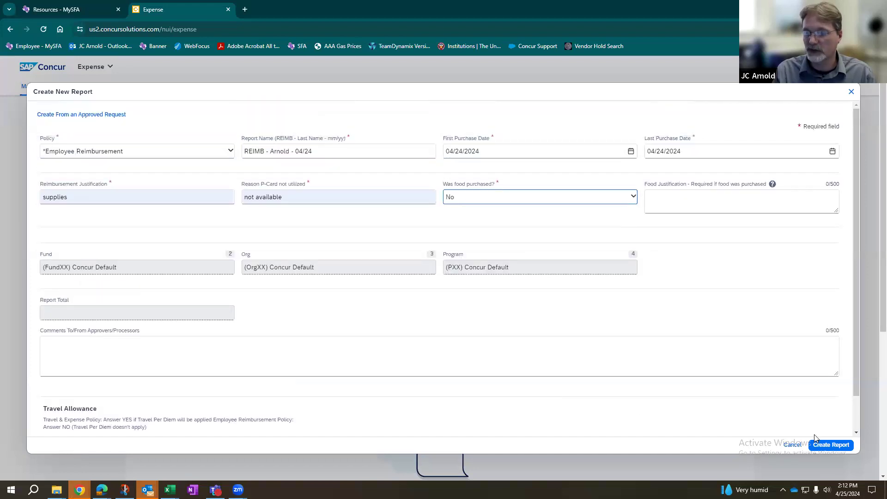
{"action": "left_click", "coordinate": [834, 444]}
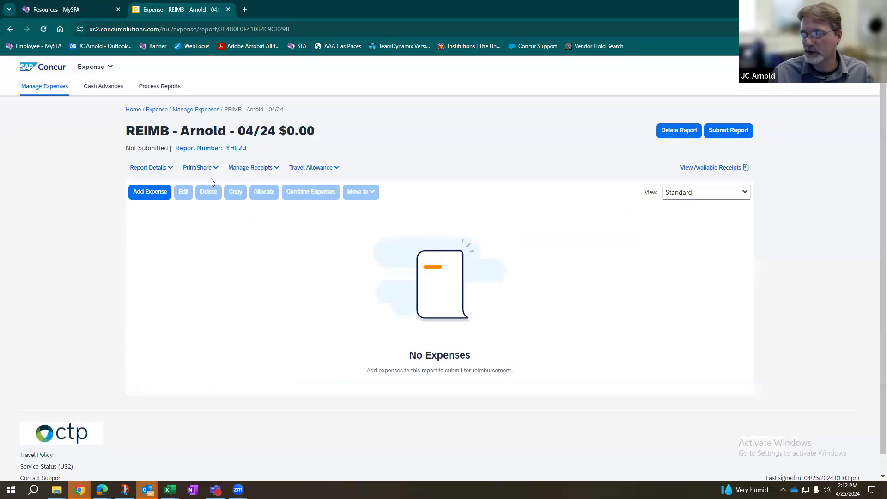
Add an expense to the report using the 773340 - Ear Buds expense type.
{"action": "left_click", "coordinate": [139, 193]}
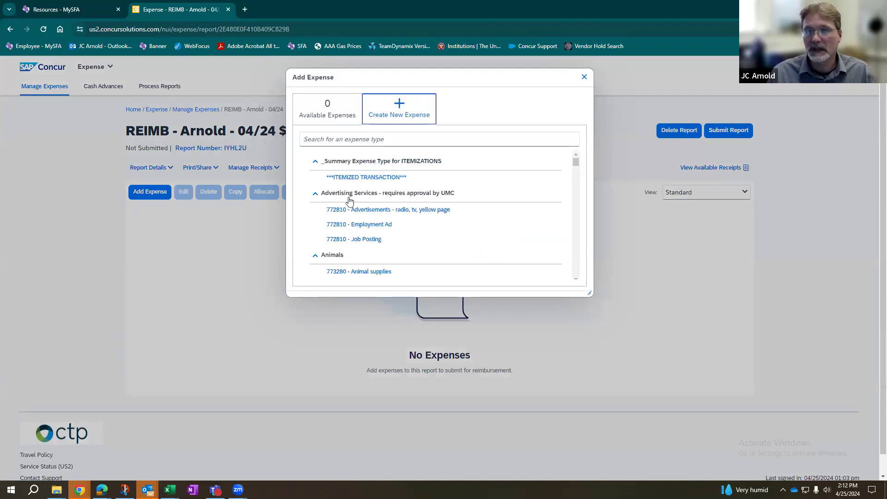
{"action": "scroll", "coordinate": [350, 203], "scroll_direction": "down", "scroll_amount": 3}
{"action": "scroll", "coordinate": [353, 200], "scroll_direction": "up", "scroll_amount": 3}
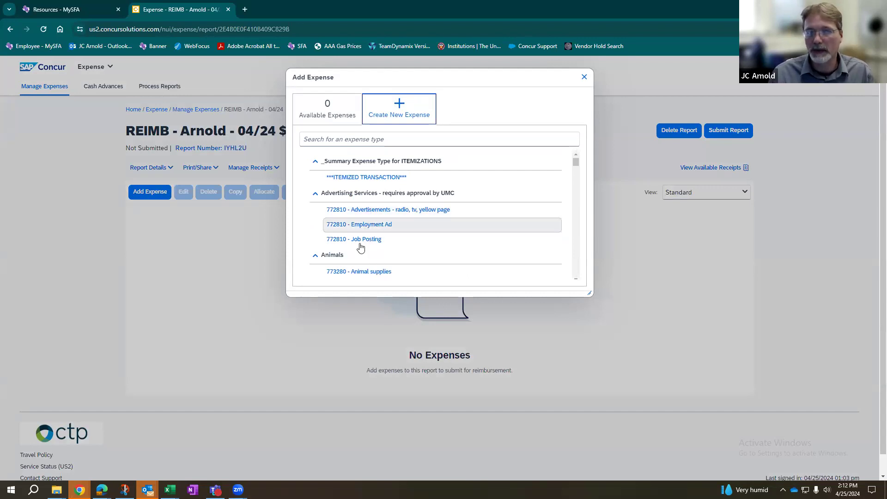
{"action": "scroll", "coordinate": [360, 252], "scroll_direction": "down", "scroll_amount": 4}
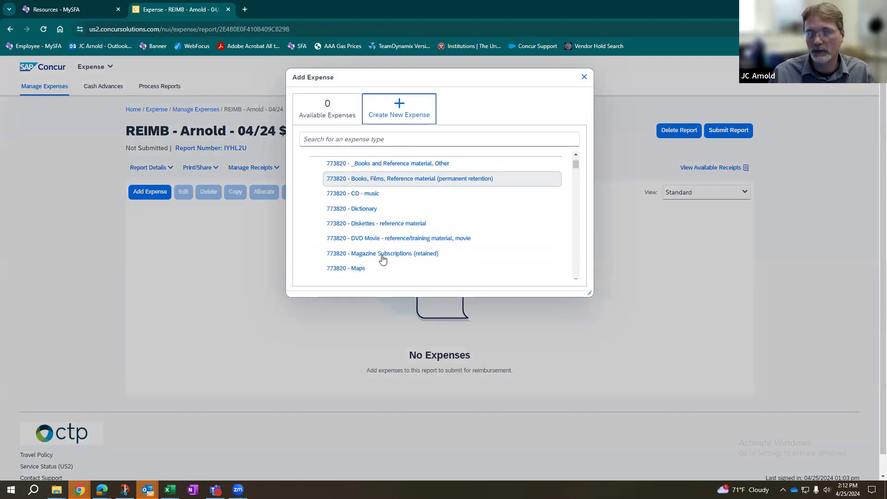
{"action": "scroll", "coordinate": [386, 255], "scroll_direction": "down", "scroll_amount": 2}
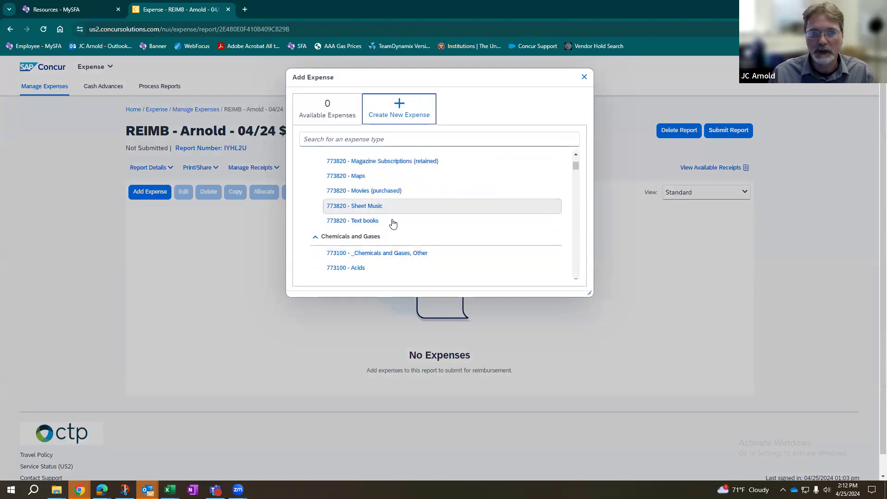
{"action": "scroll", "coordinate": [391, 228], "scroll_direction": "down", "scroll_amount": 3}
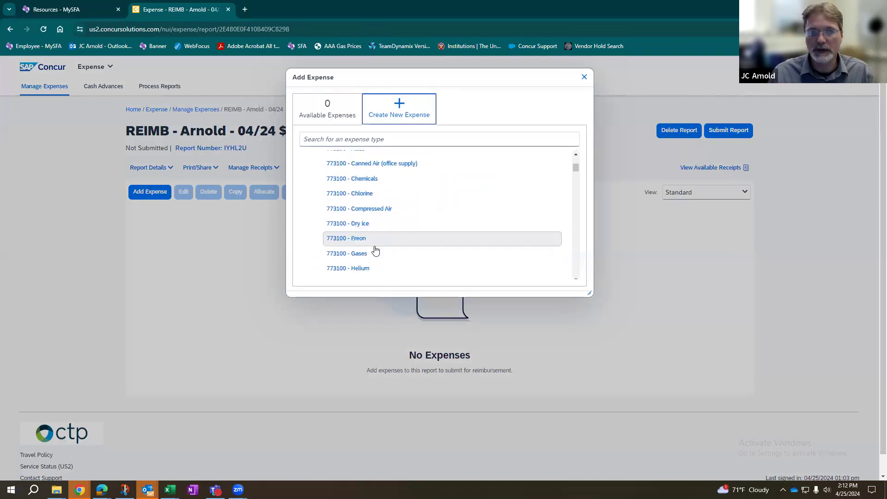
{"action": "scroll", "coordinate": [377, 250], "scroll_direction": "down", "scroll_amount": 10}
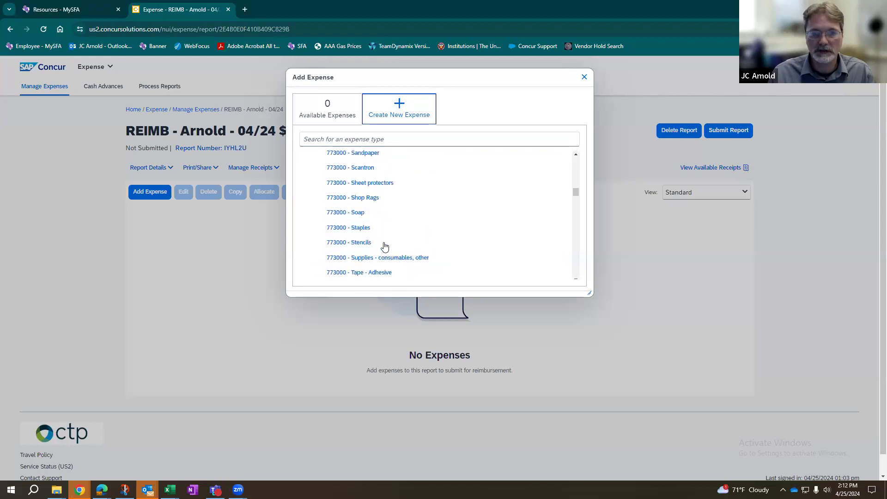
{"action": "scroll", "coordinate": [384, 246], "scroll_direction": "down", "scroll_amount": 5}
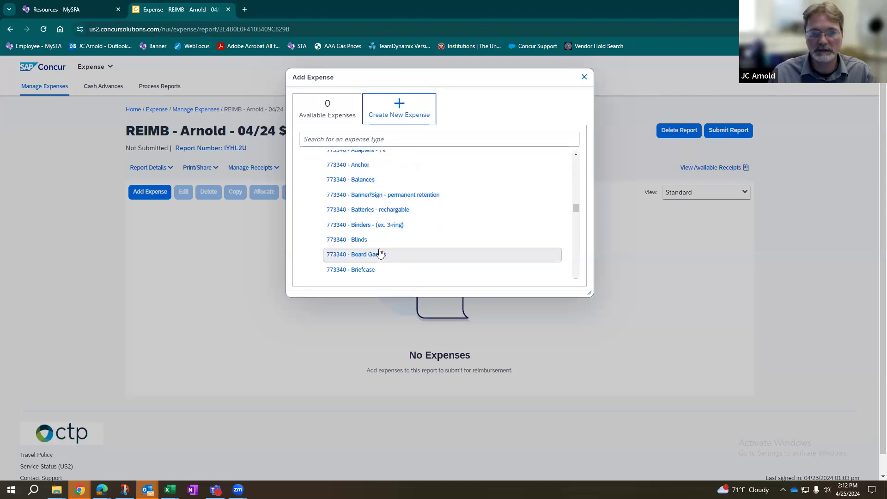
{"action": "scroll", "coordinate": [379, 253], "scroll_direction": "down", "scroll_amount": 6}
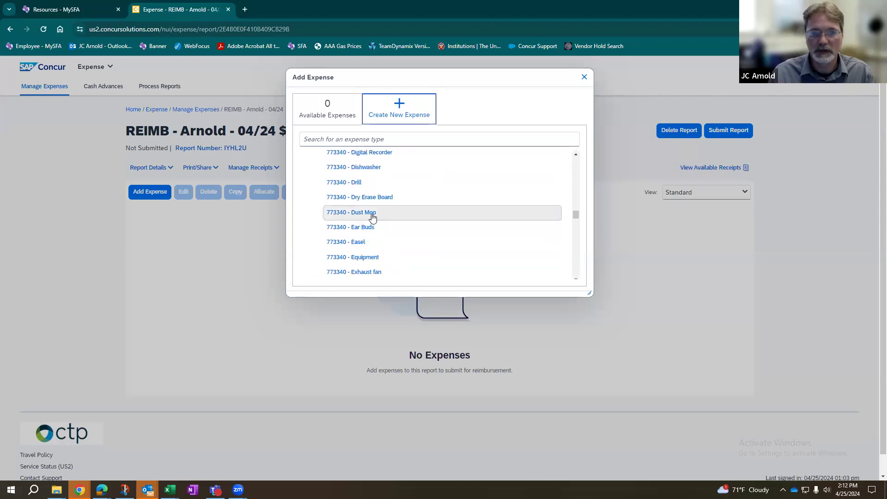
{"action": "left_click", "coordinate": [365, 231]}
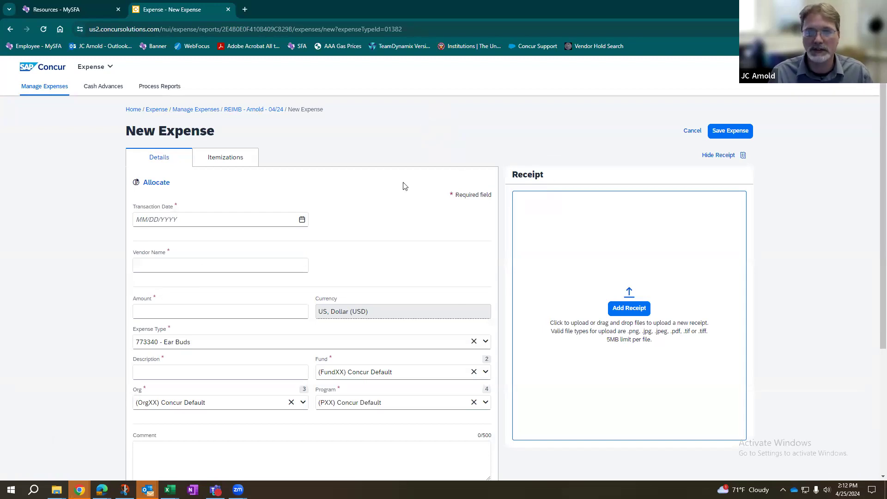
Set the expense's transaction date to 04/24/2024 and the vendor to Walmart.
{"action": "left_click", "coordinate": [293, 220]}
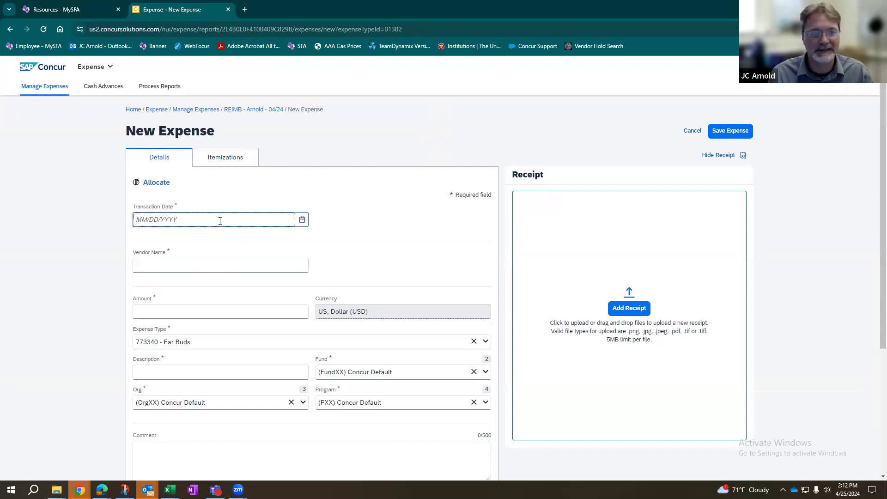
{"action": "left_click", "coordinate": [301, 220]}
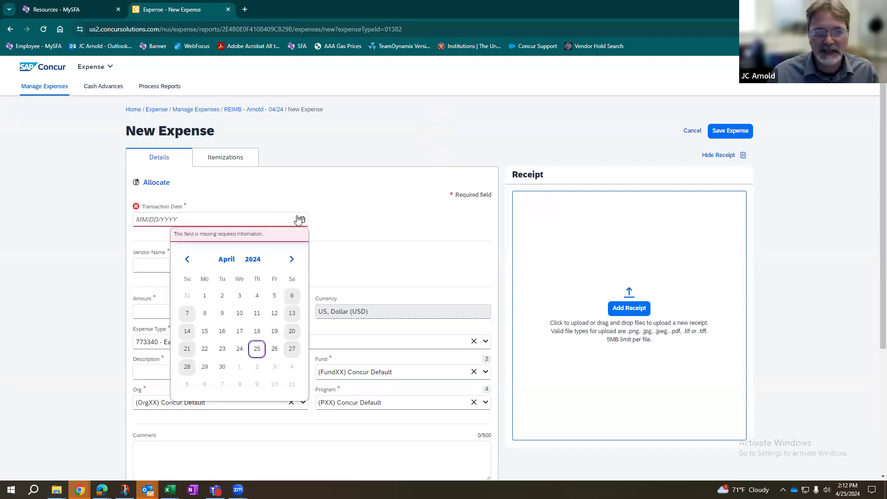
{"action": "left_click", "coordinate": [239, 349]}
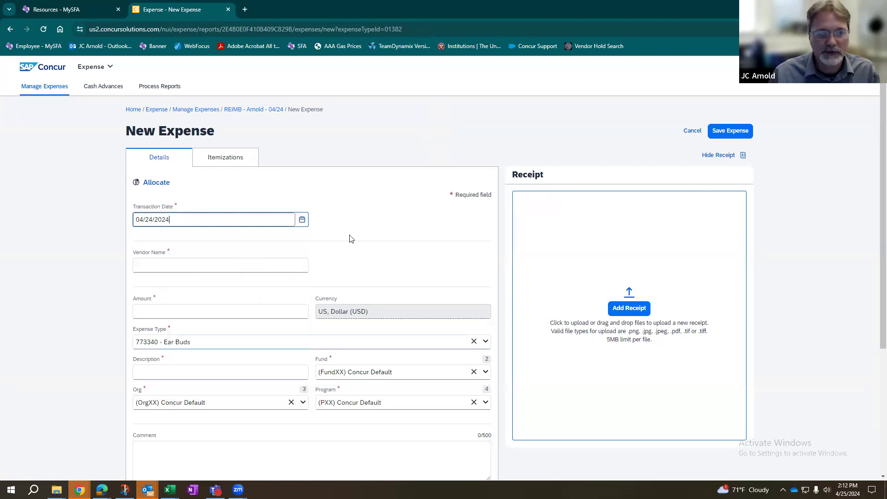
{"action": "left_click", "coordinate": [204, 263]}
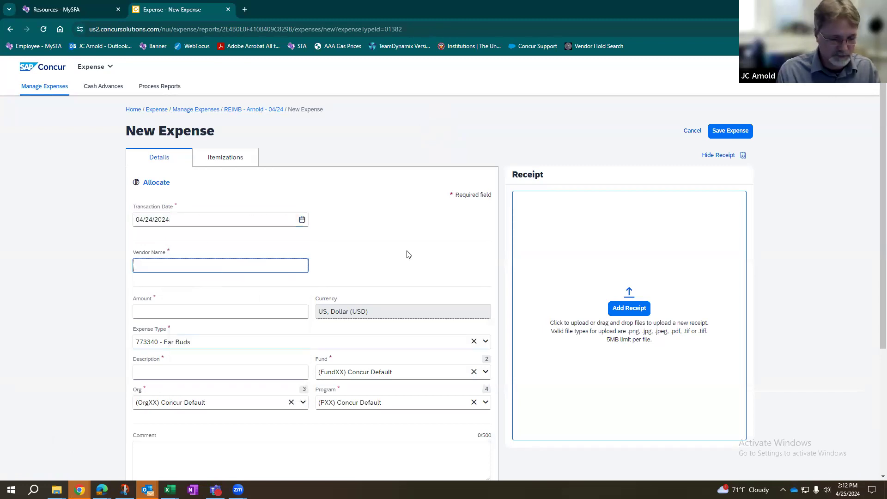
{"action": "type", "text": "Walmarty"}
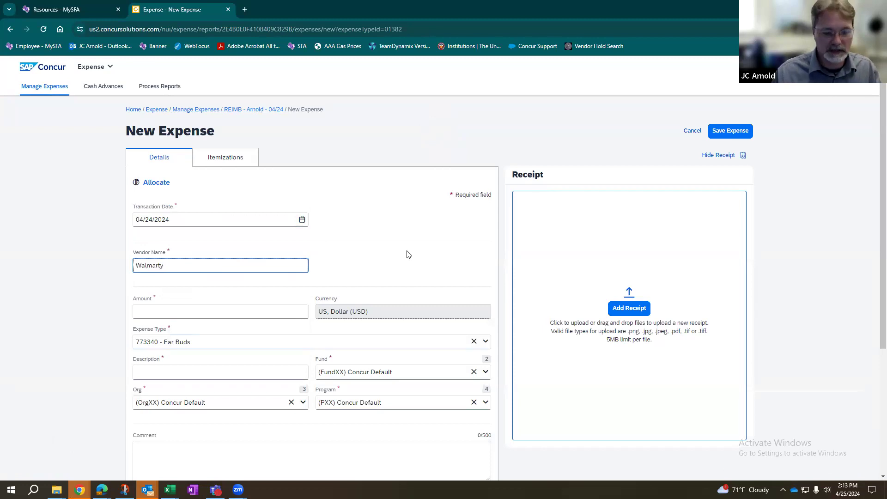
Enter amount 24.99 and description 'Ear buds'.
{"action": "left_click", "coordinate": [243, 313]}
{"action": "type", "text": "24.99"}
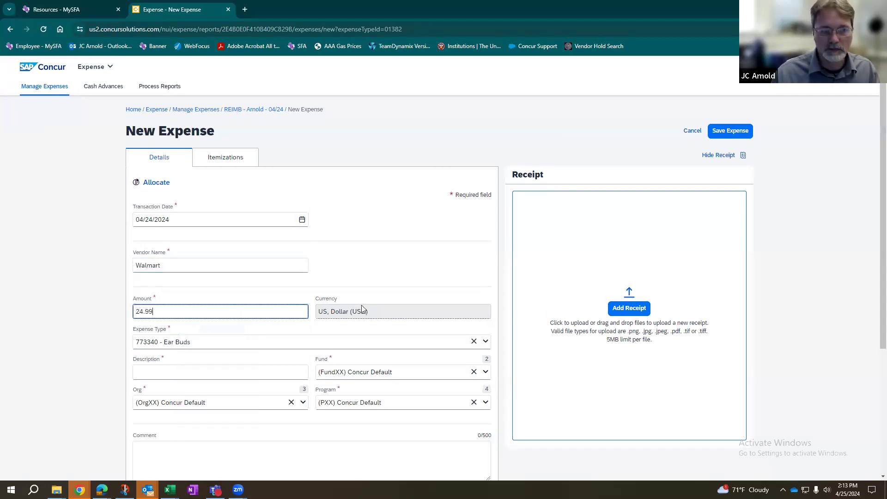
{"action": "left_click", "coordinate": [243, 375]}
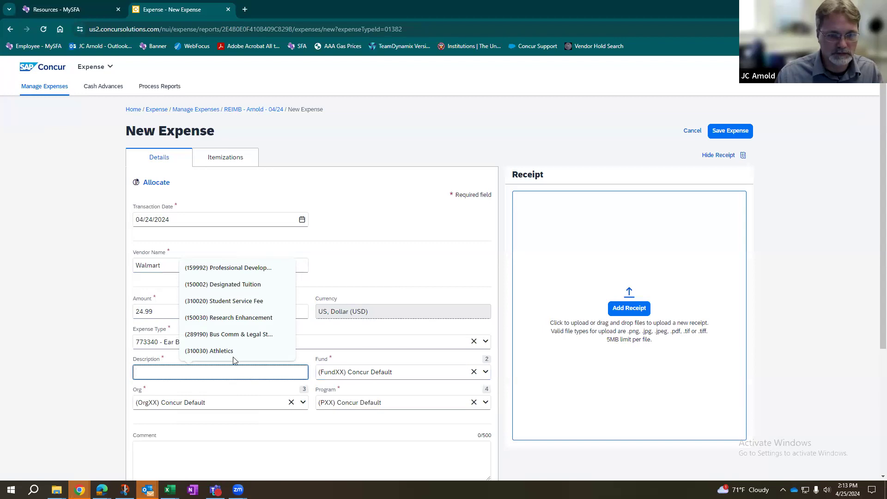
{"action": "type", "text": "Ear"}
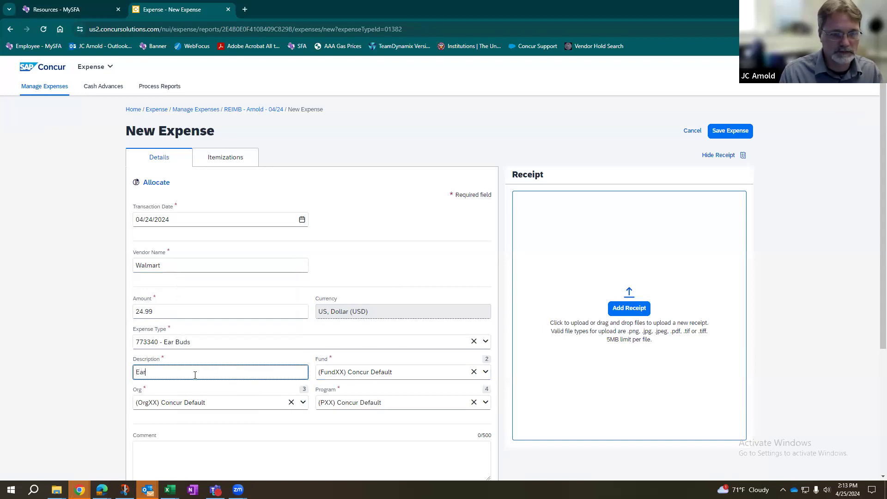
{"action": "type", "text": " buds"}
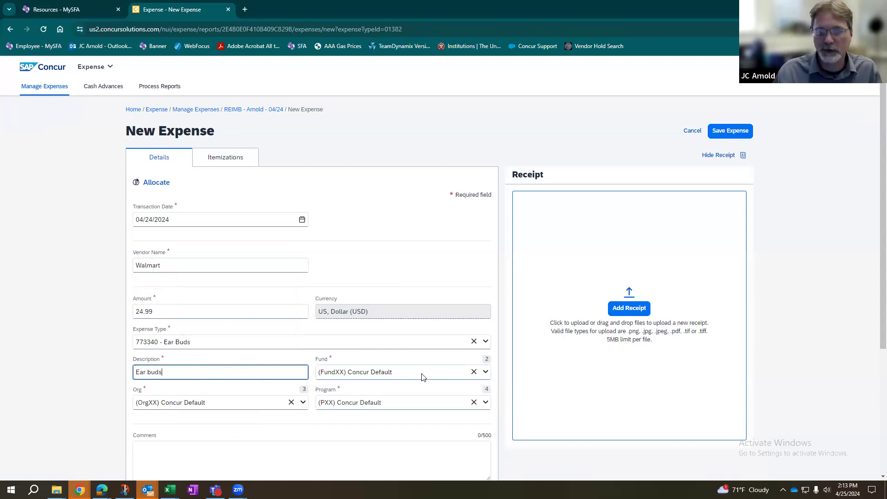
Save the $24.99 Ear Buds expense from the bottom of the New Expense form.
{"action": "scroll", "coordinate": [424, 356], "scroll_direction": "down", "scroll_amount": 1}
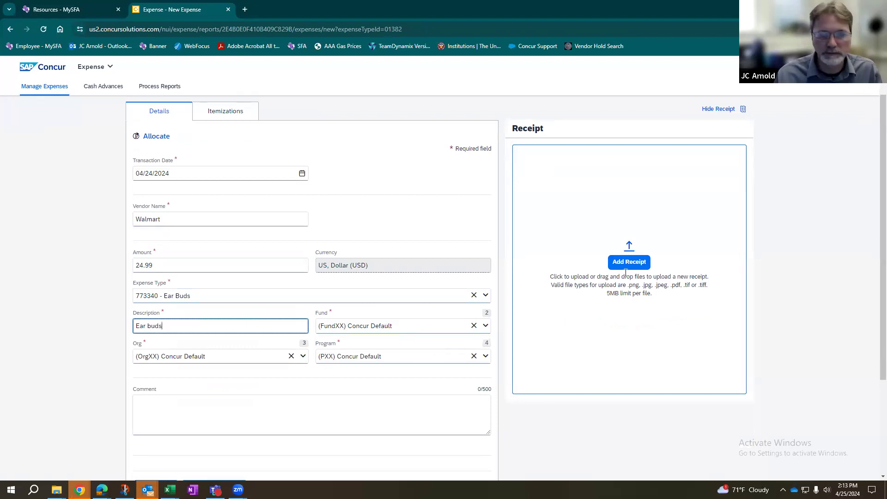
{"action": "scroll", "coordinate": [605, 275], "scroll_direction": "down", "scroll_amount": 1}
{"action": "scroll", "coordinate": [602, 277], "scroll_direction": "down", "scroll_amount": 1}
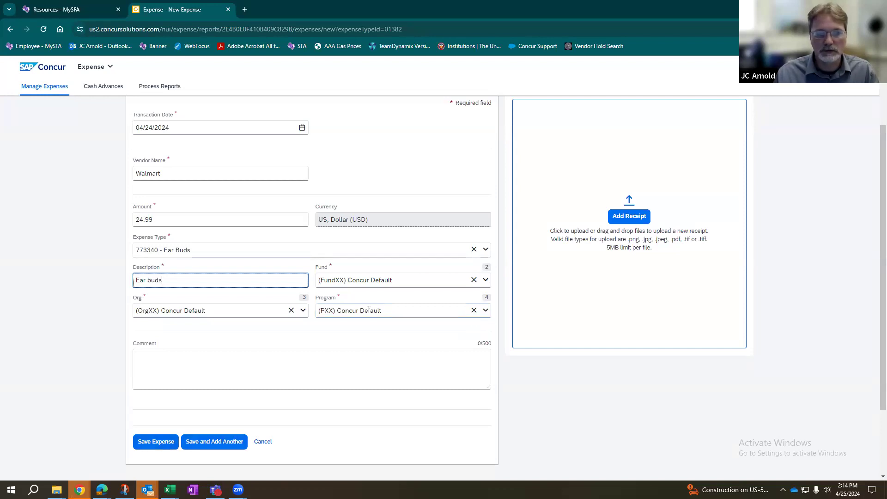
{"action": "left_click", "coordinate": [147, 444]}
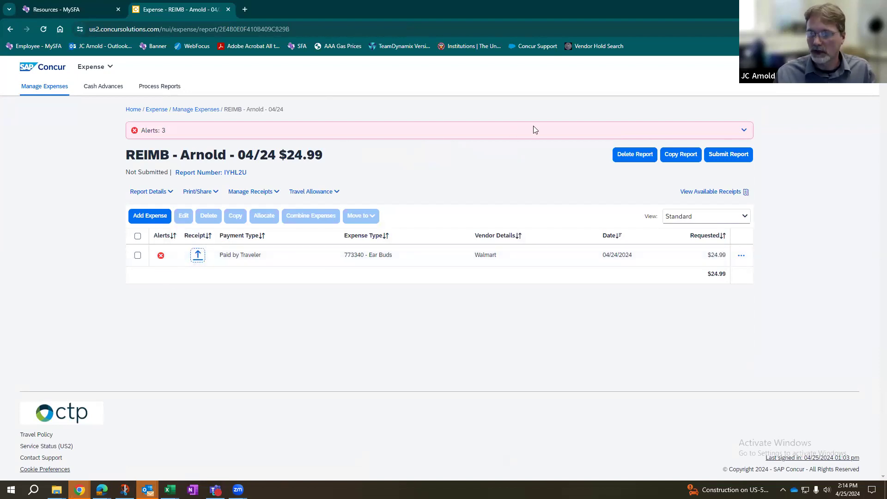
Expand the report's three alerts to review them, then collapse the list again.
{"action": "left_click", "coordinate": [743, 130]}
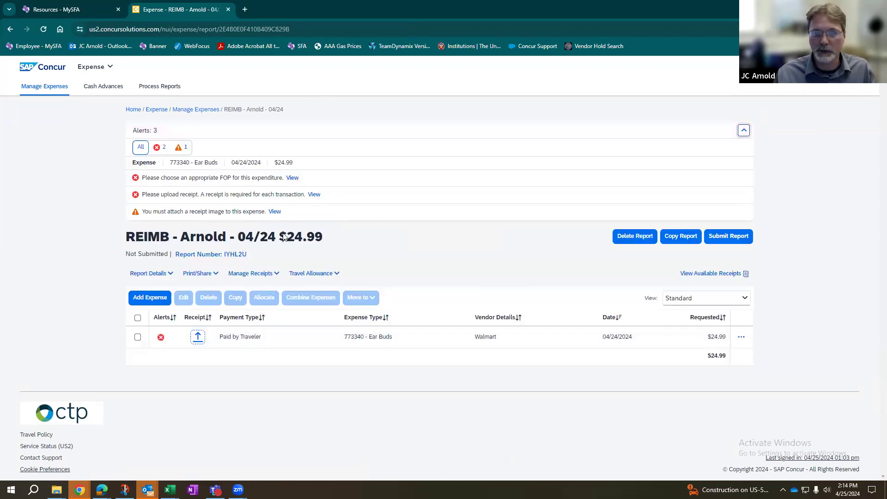
{"action": "left_click", "coordinate": [743, 130]}
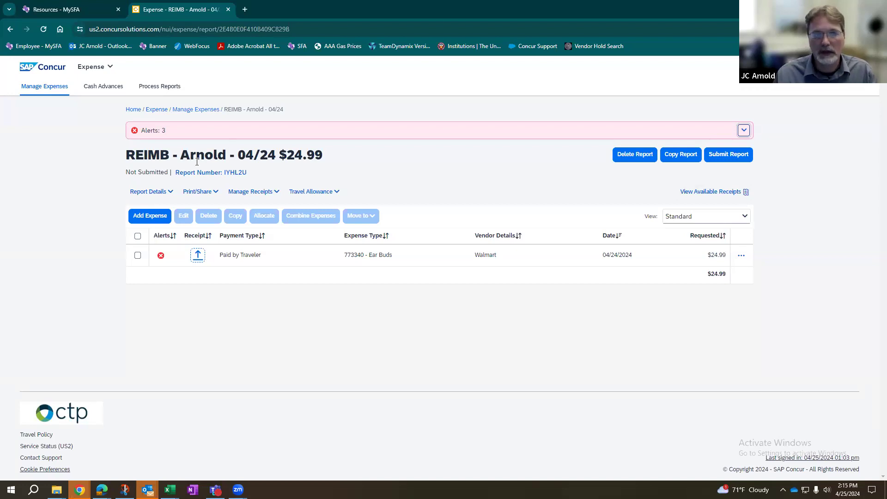
Expand the Report Details dropdown on the $24.99 reimbursement report.
{"action": "left_click", "coordinate": [162, 193]}
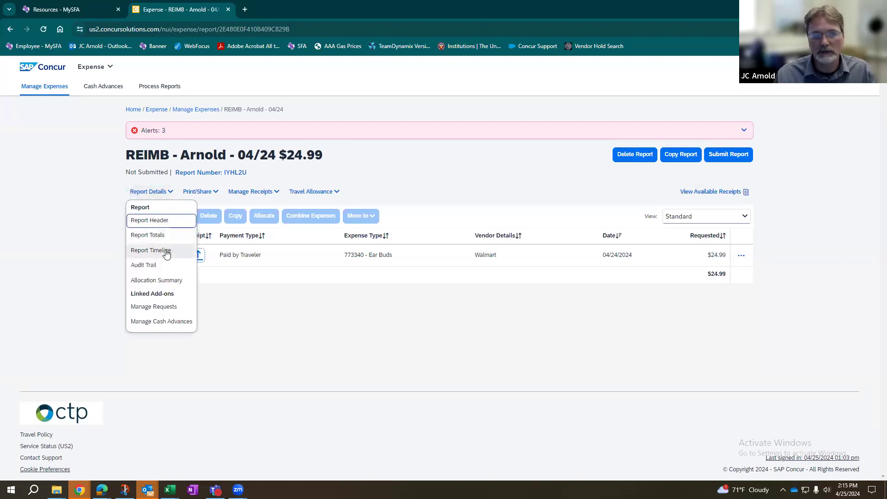
Review the Approval Flow in the Report Timeline, then close the timeline.
{"action": "left_click", "coordinate": [145, 196]}
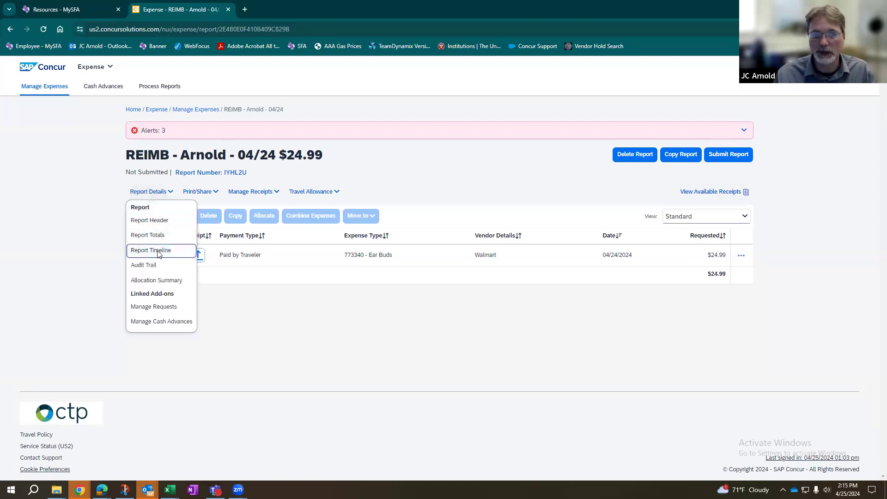
{"action": "left_click", "coordinate": [153, 250]}
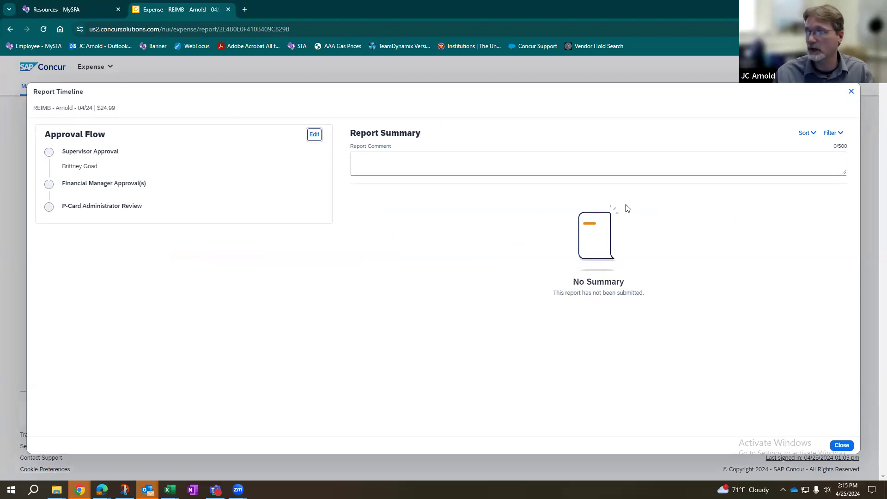
{"action": "left_click", "coordinate": [852, 93]}
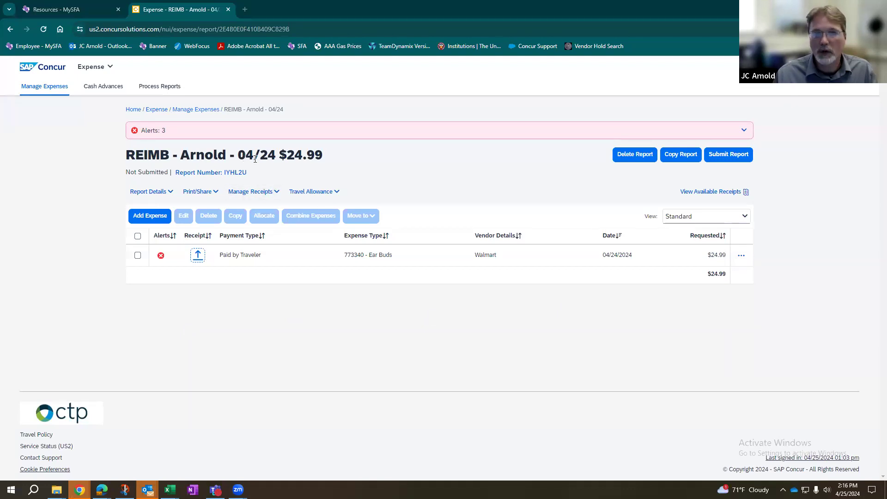
Confirm the header's Fund, Org and Program show Concur Default, then open the Ear Buds expense.
{"action": "left_click", "coordinate": [193, 175]}
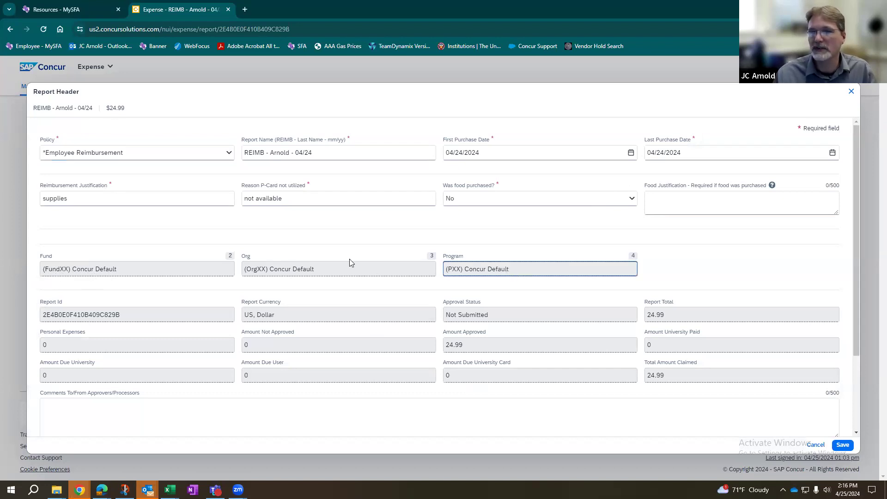
{"action": "left_click", "coordinate": [569, 268]}
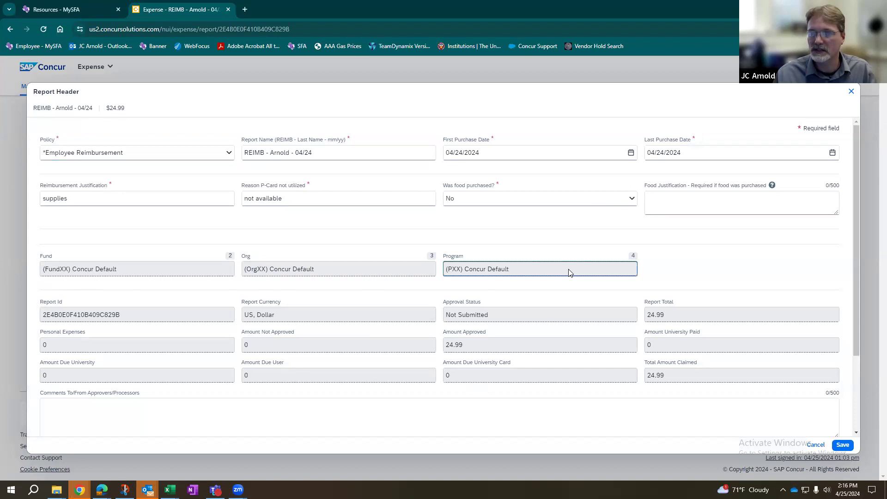
{"action": "left_click", "coordinate": [851, 91]}
{"action": "left_click", "coordinate": [333, 258]}
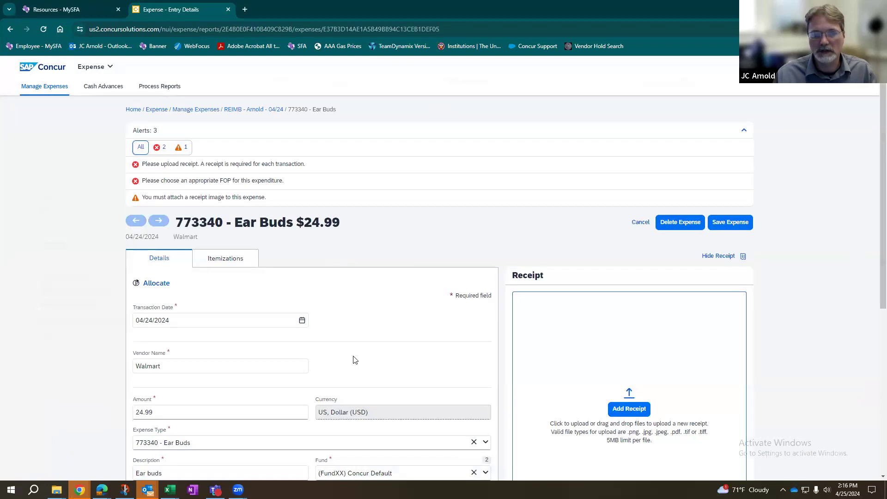
{"action": "scroll", "coordinate": [352, 360], "scroll_direction": "down", "scroll_amount": 3}
Search fund code 159992 and select (159992) Professional Development for the Ear Buds expense.
{"action": "scroll", "coordinate": [364, 379], "scroll_direction": "down", "scroll_amount": 2}
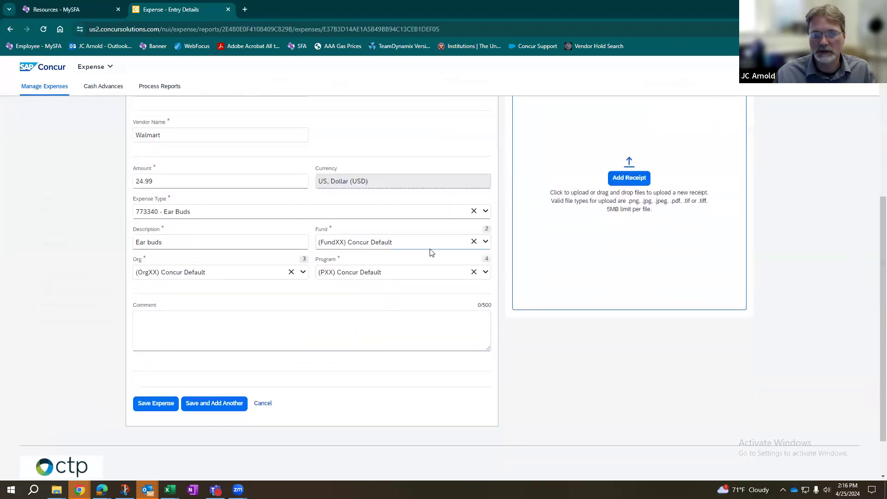
{"action": "left_click", "coordinate": [485, 242]}
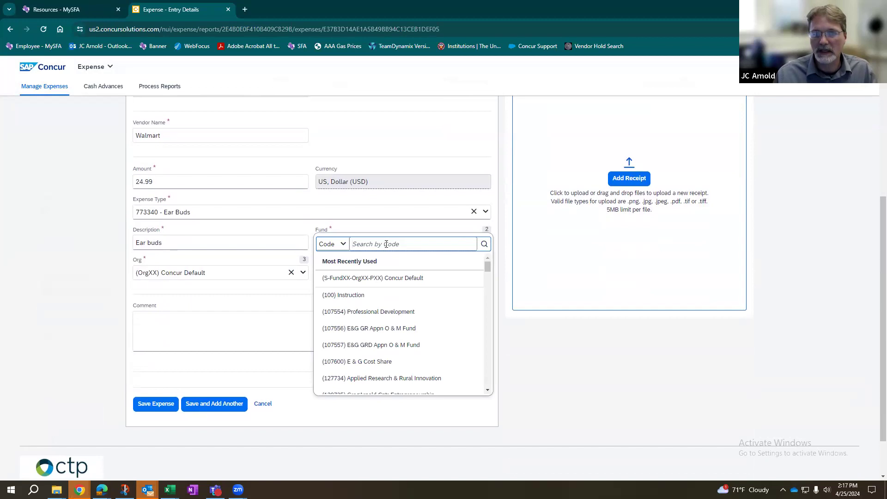
{"action": "type", "text": "155"}
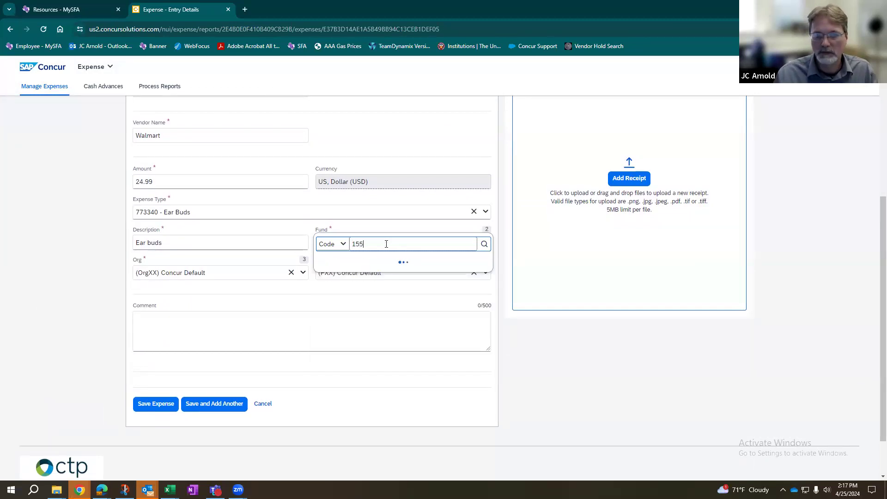
{"action": "key", "text": "BackSpace"}
{"action": "type", "text": "9992"}
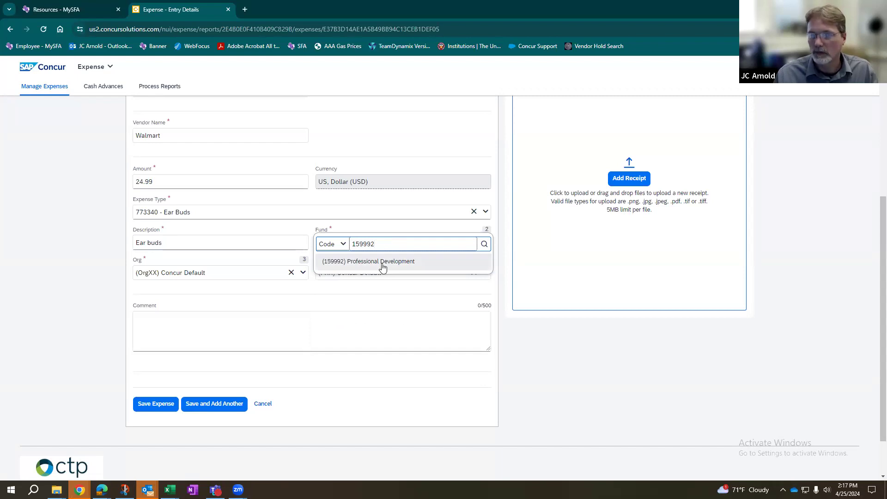
{"action": "left_click", "coordinate": [383, 262]}
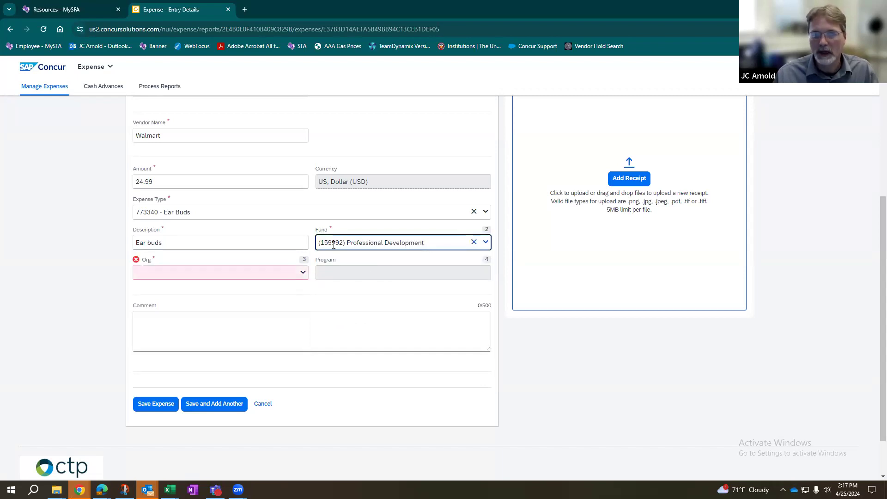
Set Org to (26800) Computer Science and Program to (100) Instruction on the expense.
{"action": "left_click", "coordinate": [301, 274]}
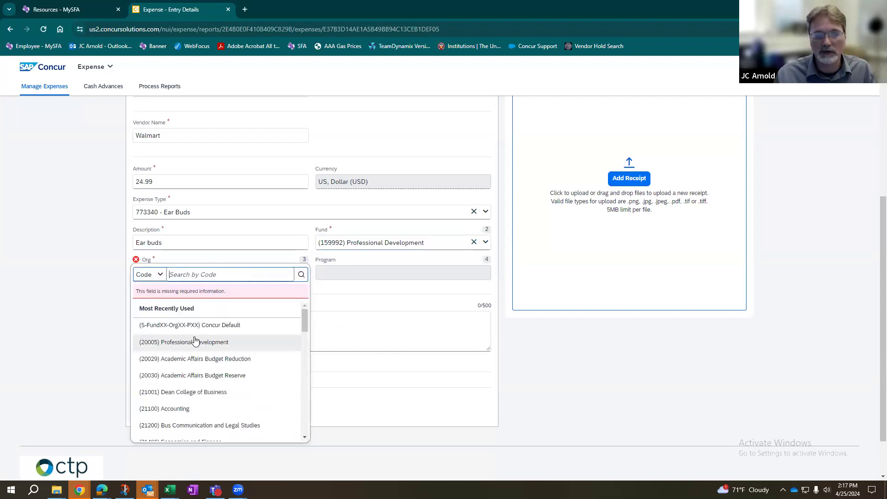
{"action": "scroll", "coordinate": [197, 342], "scroll_direction": "down", "scroll_amount": 10}
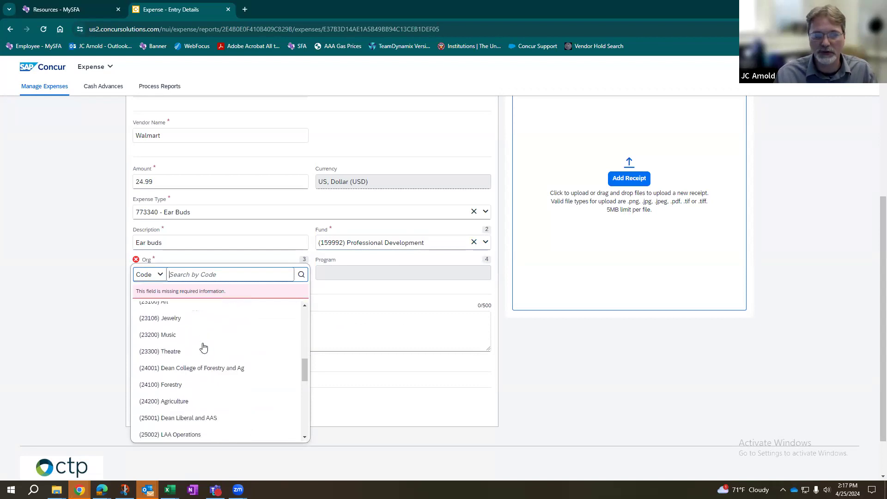
{"action": "scroll", "coordinate": [203, 346], "scroll_direction": "down", "scroll_amount": 3}
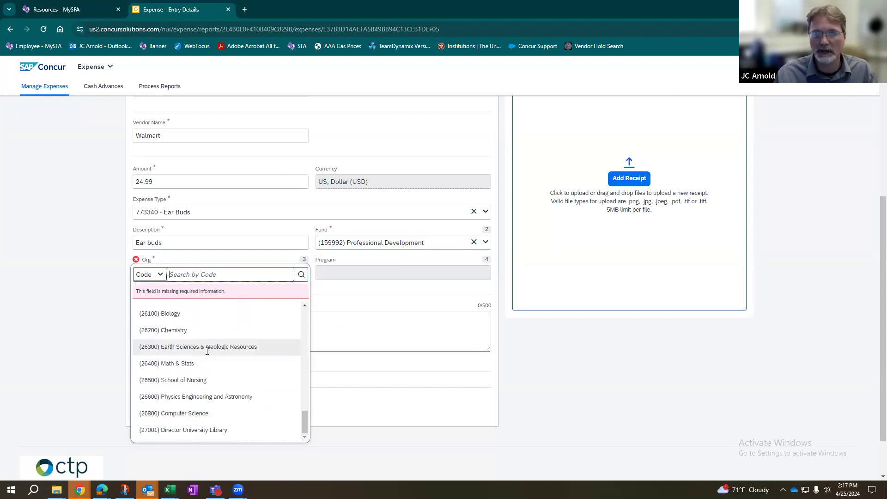
{"action": "left_click", "coordinate": [196, 415]}
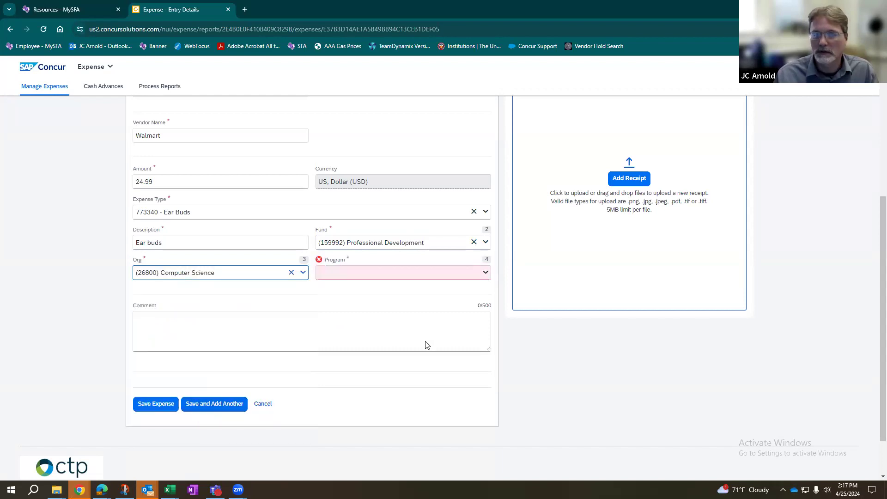
{"action": "left_click", "coordinate": [486, 273]}
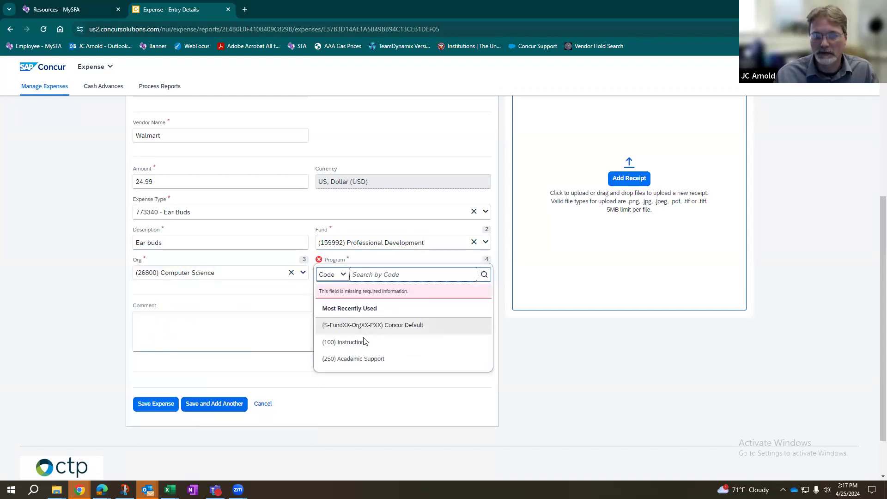
{"action": "left_click", "coordinate": [361, 346]}
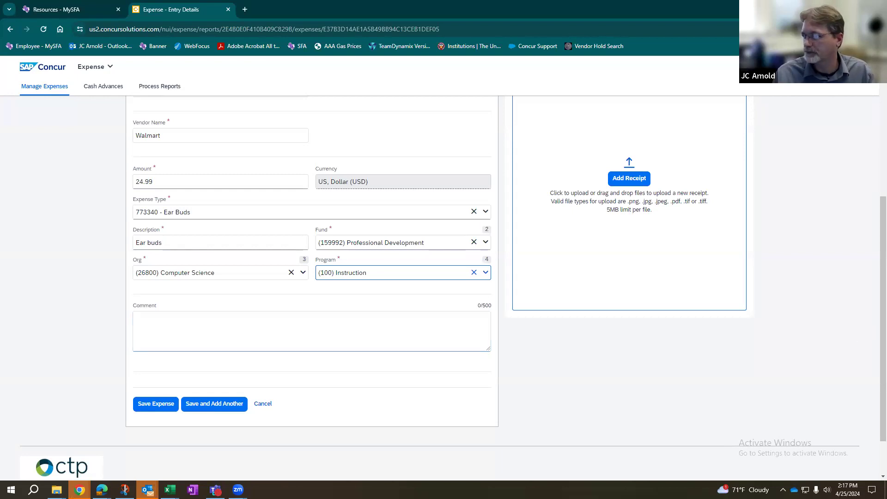
Save the recoded Ear Buds expense and go to Profile Settings from the user menu.
{"action": "left_click", "coordinate": [157, 407]}
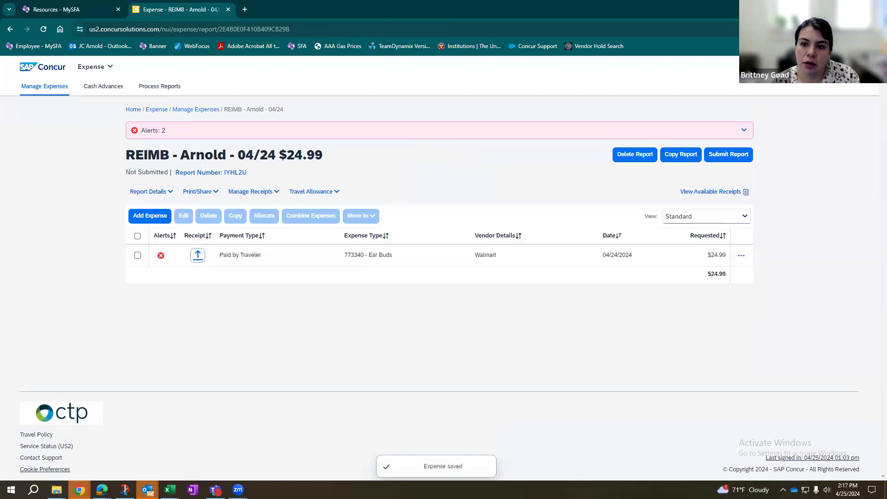
{"action": "left_click", "coordinate": [852, 67]}
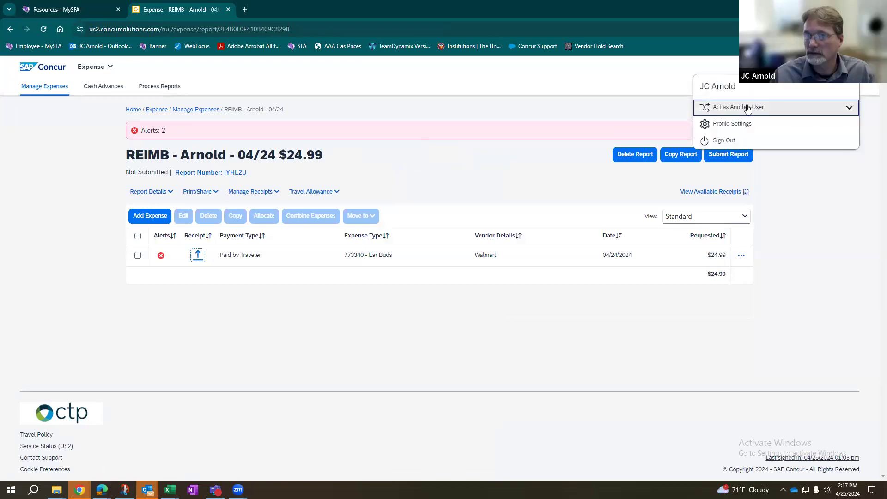
{"action": "left_click", "coordinate": [743, 124]}
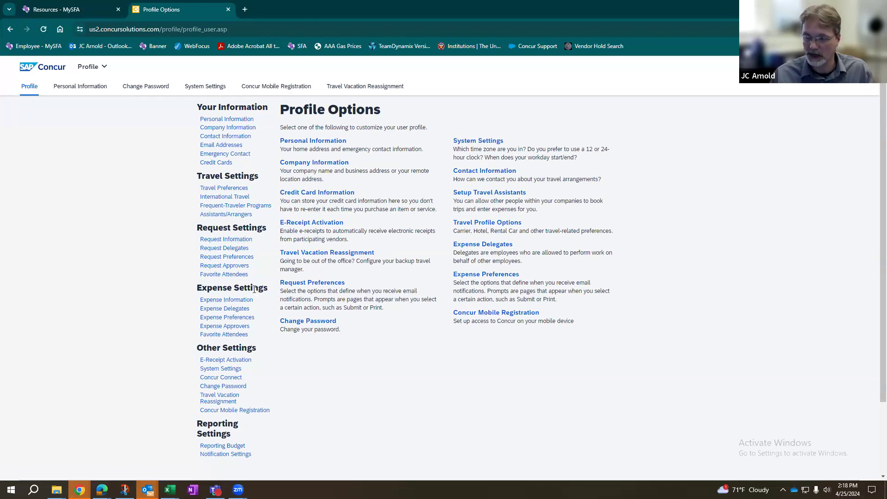
Check the Request Information Fund list, leaving Fund, Org and Program at Concur Default.
{"action": "left_click", "coordinate": [224, 241]}
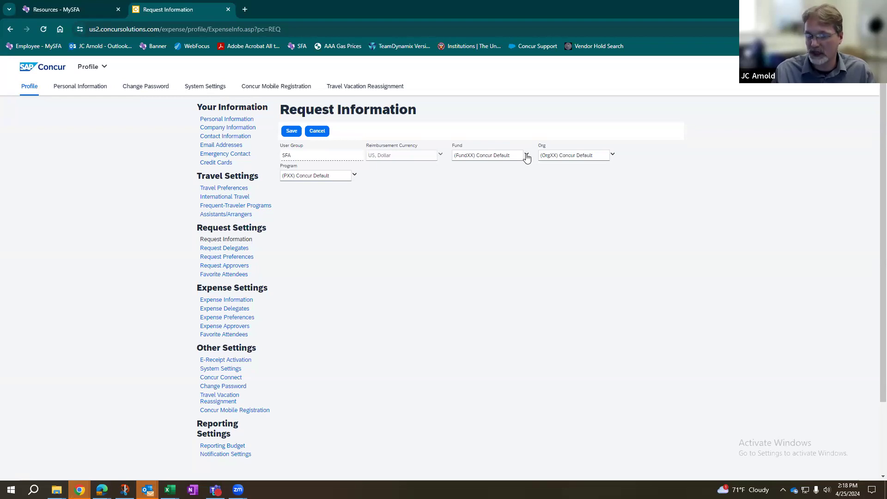
{"action": "left_click", "coordinate": [526, 157]}
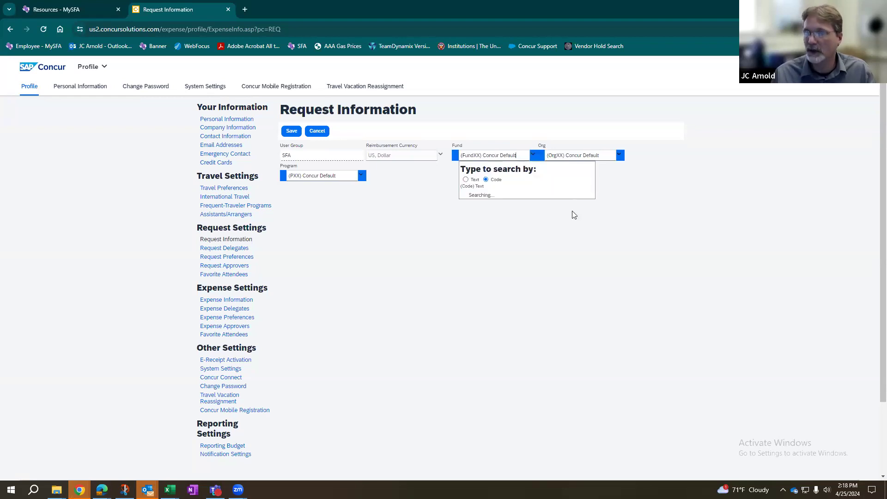
{"action": "left_click", "coordinate": [545, 326]}
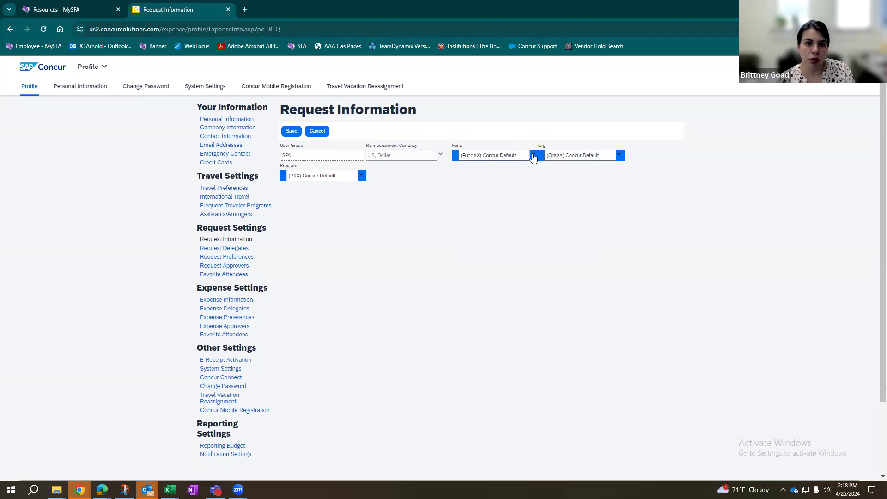
{"action": "left_click", "coordinate": [533, 157]}
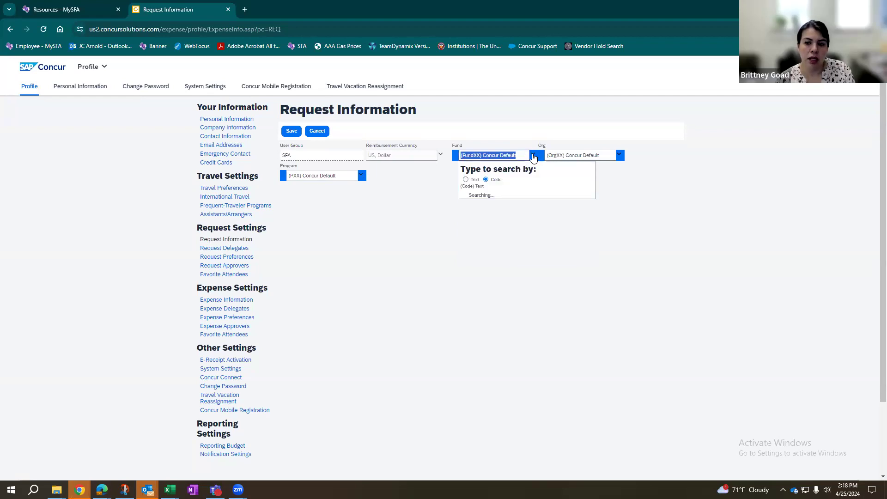
{"action": "left_click", "coordinate": [626, 225]}
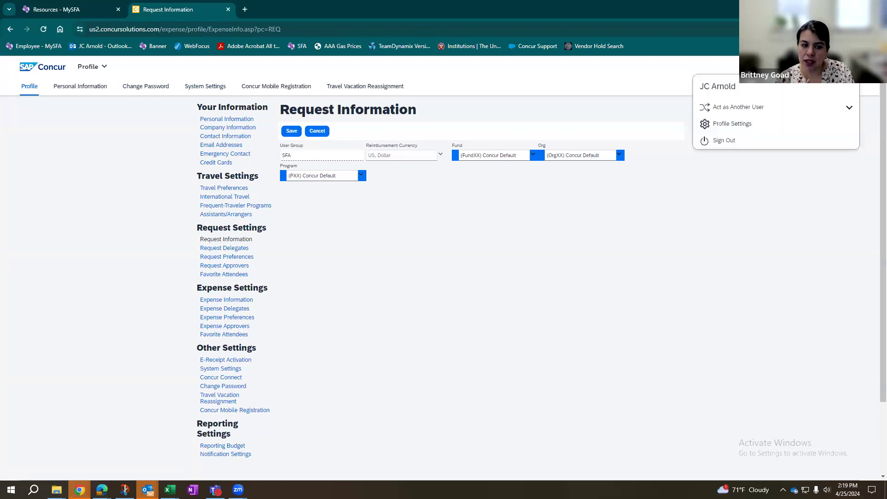
Keep acting as yourself, switch to Expense, and open the 04/24 $24.99 REIMB report.
{"action": "left_click", "coordinate": [736, 108]}
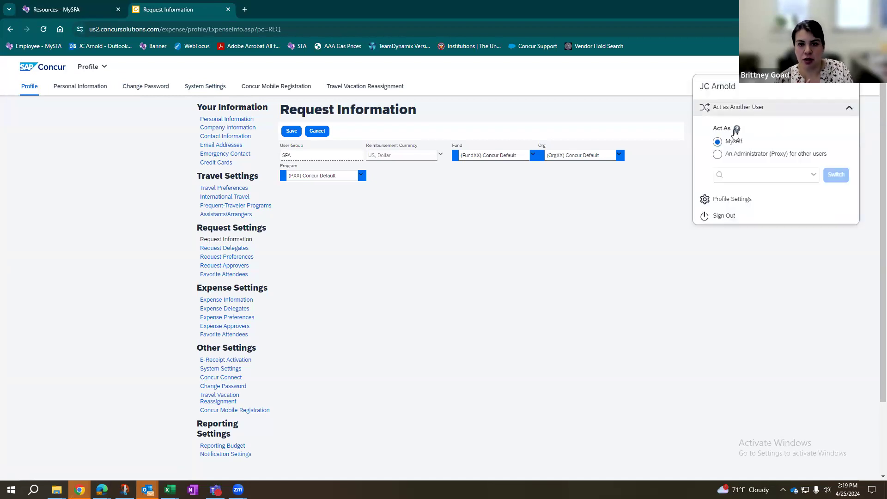
{"action": "left_click", "coordinate": [733, 140]}
{"action": "left_click", "coordinate": [637, 241]}
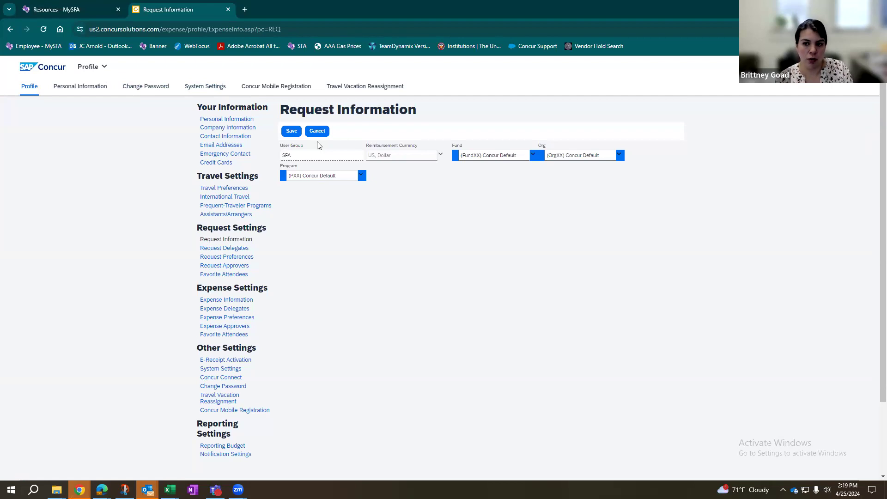
{"action": "left_click", "coordinate": [103, 67]}
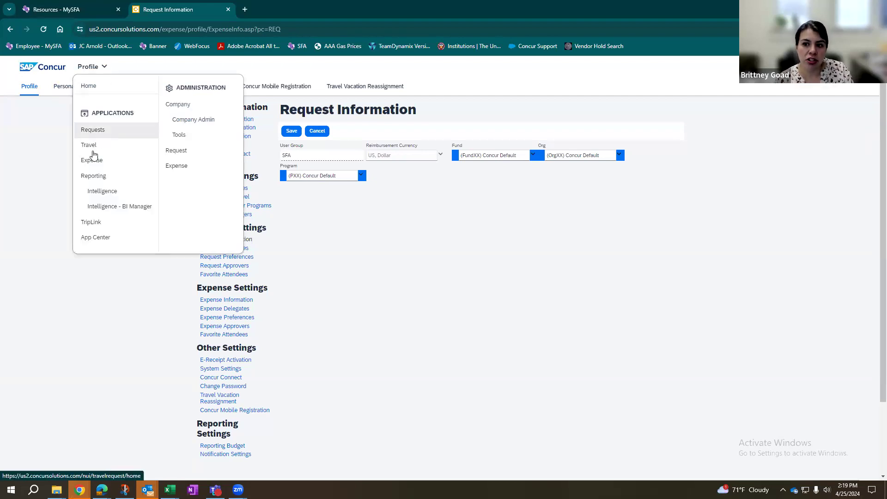
{"action": "left_click", "coordinate": [92, 160]}
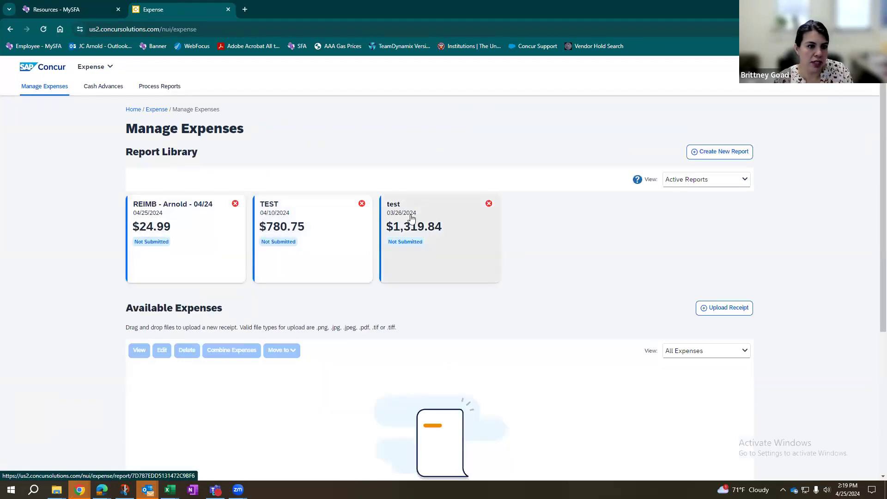
{"action": "left_click", "coordinate": [176, 231]}
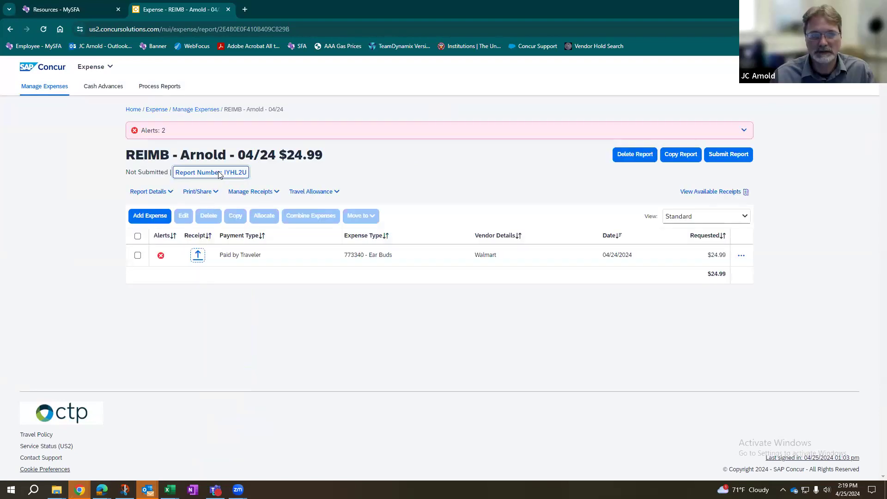
{"action": "left_click", "coordinate": [218, 173]}
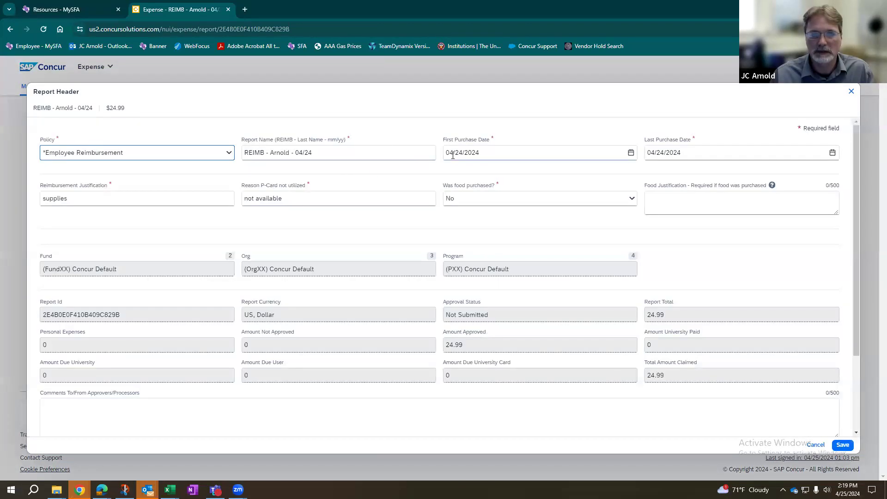
{"action": "left_click", "coordinate": [631, 198]}
{"action": "left_click", "coordinate": [527, 248]}
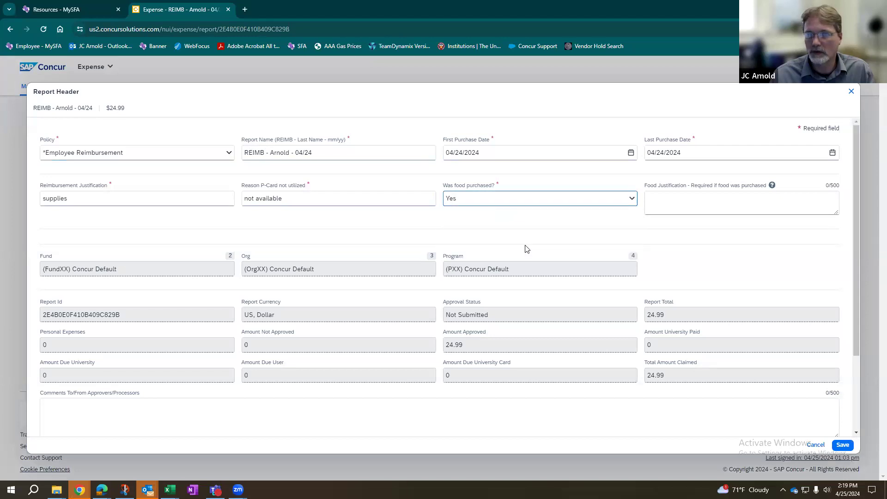
{"action": "left_click", "coordinate": [776, 228]}
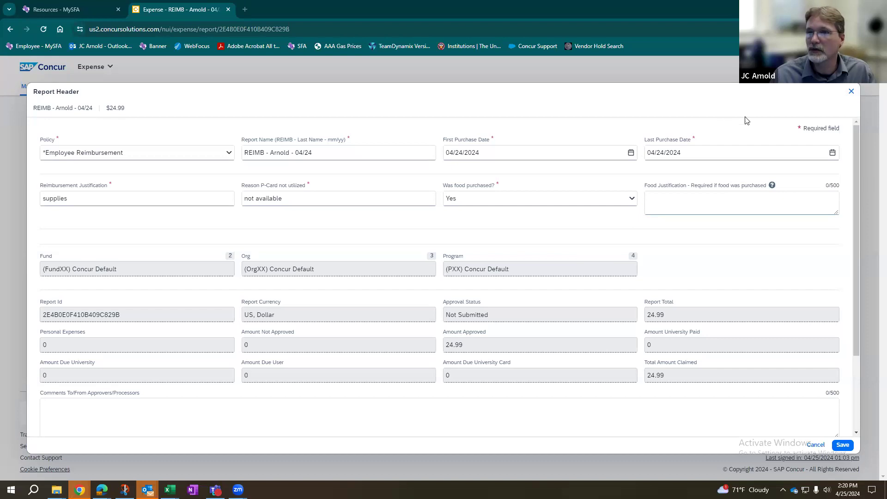
Close the report header without saving, then open and dismiss the user profile menu.
{"action": "left_click", "coordinate": [851, 91]}
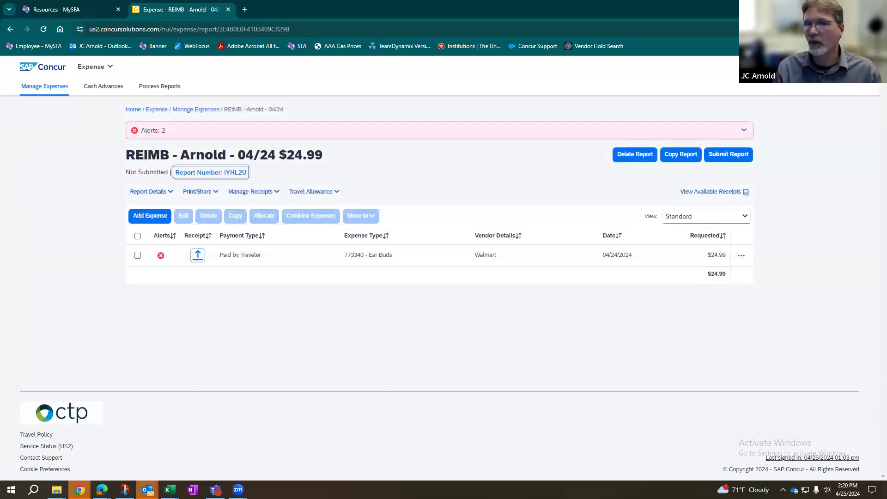
{"action": "left_click", "coordinate": [862, 66]}
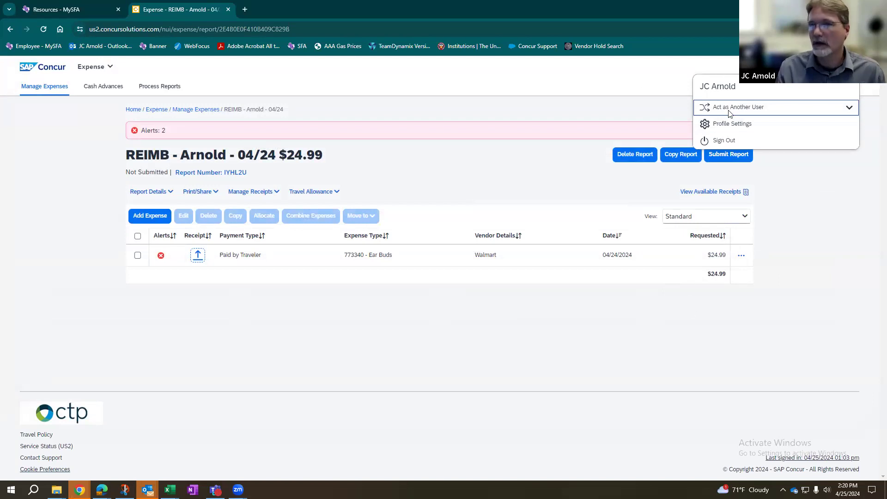
{"action": "left_click", "coordinate": [807, 198]}
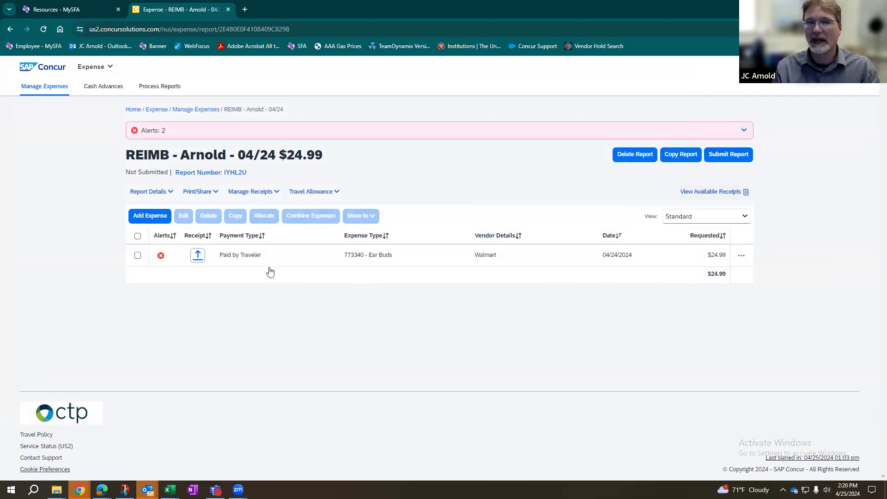
{"action": "left_click", "coordinate": [363, 261]}
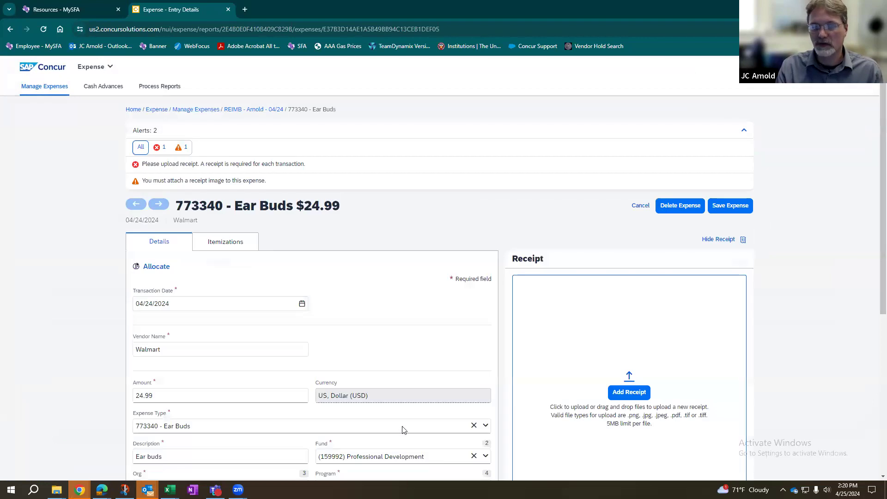
{"action": "scroll", "coordinate": [402, 398], "scroll_direction": "down", "scroll_amount": 3}
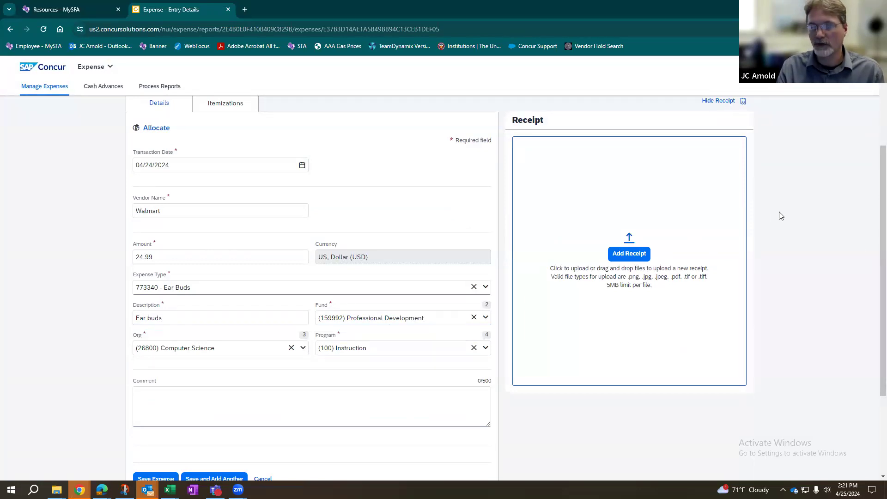
{"action": "scroll", "coordinate": [817, 189], "scroll_direction": "up", "scroll_amount": 3}
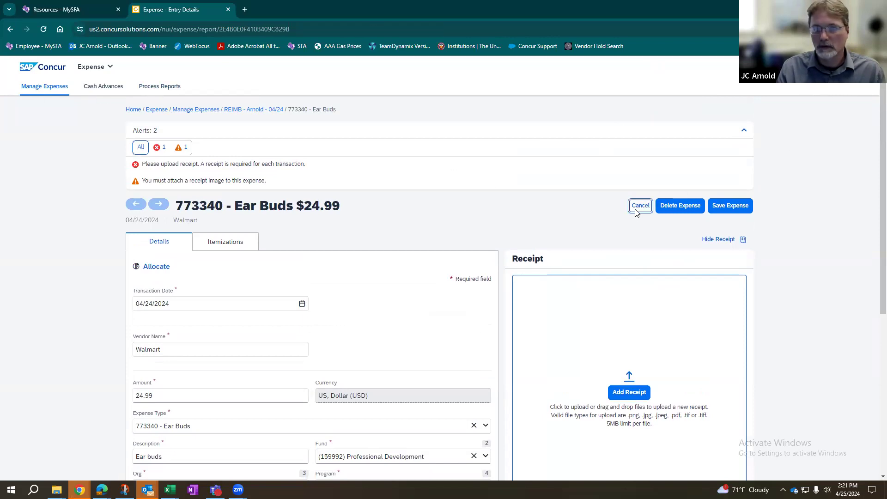
Cancel out of the Ear Buds expense entry without saving any changes.
{"action": "left_click", "coordinate": [652, 205]}
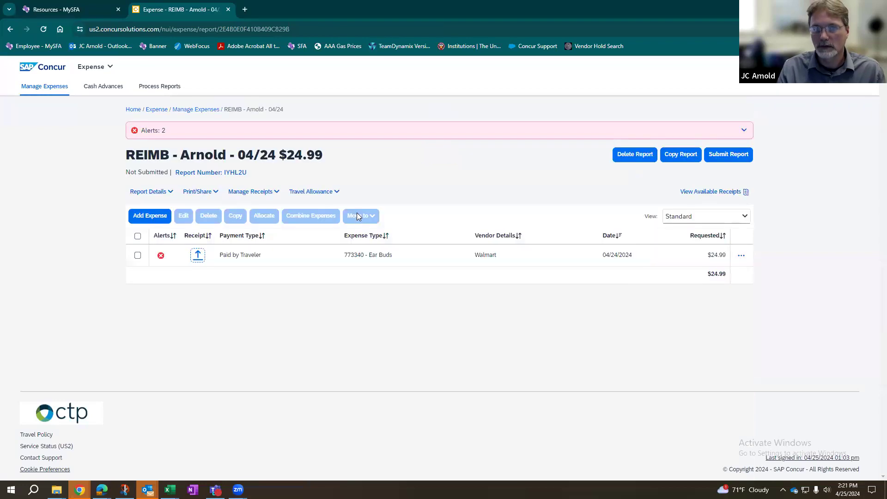